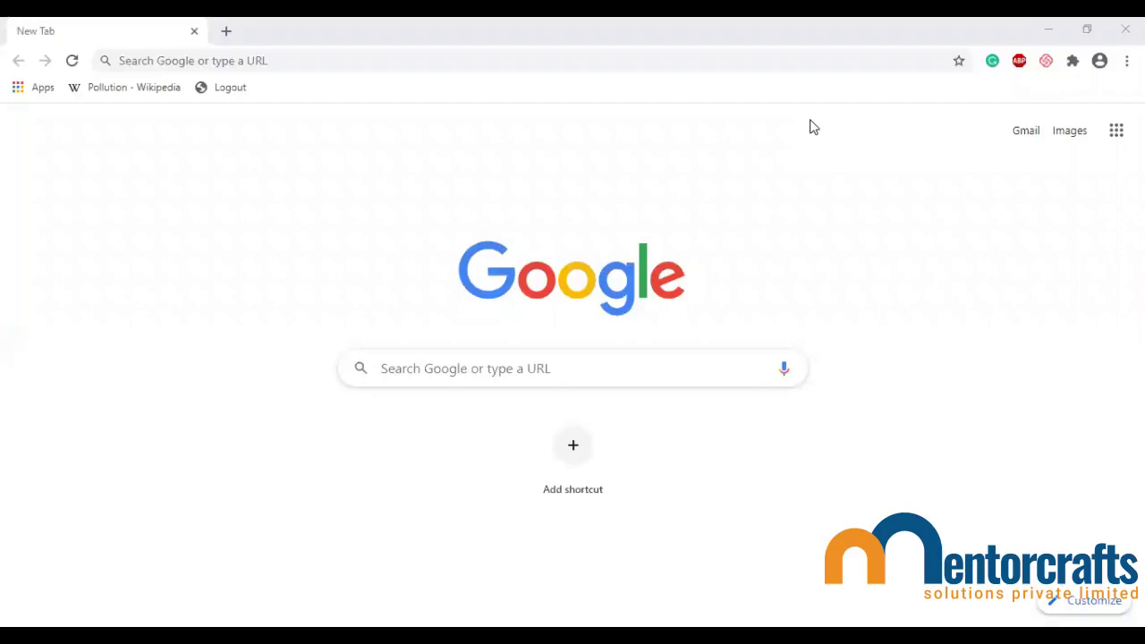
# Go to gmail.com and adjust the page zoom, ending at 125%
pyautogui.click(204, 61)
pyautogui.write('gmail.com')
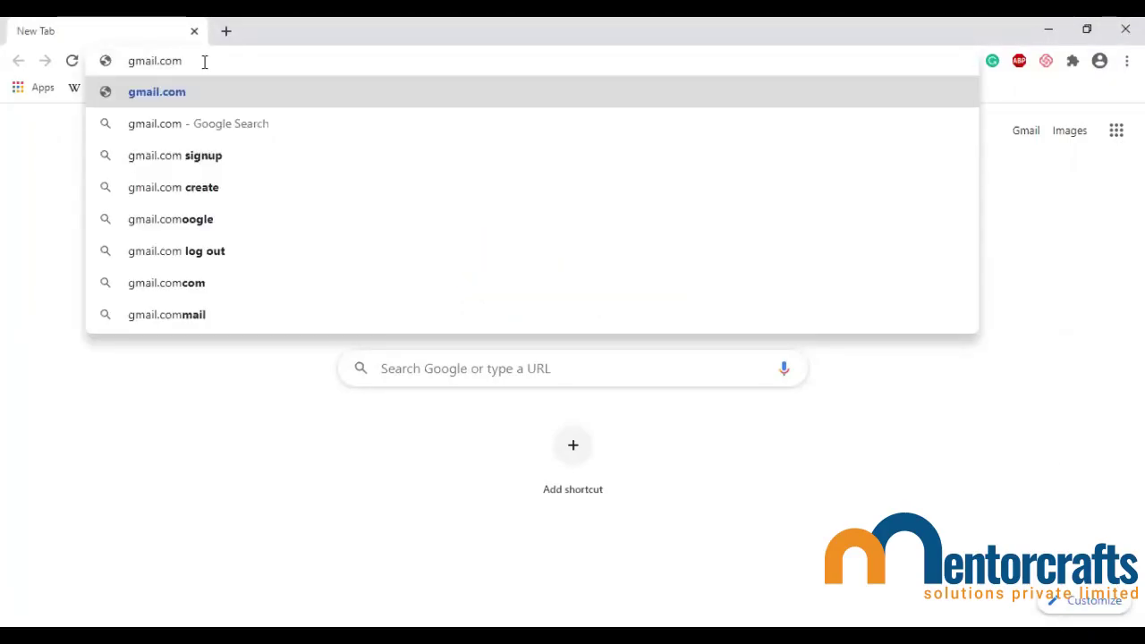
pyautogui.press('Return')
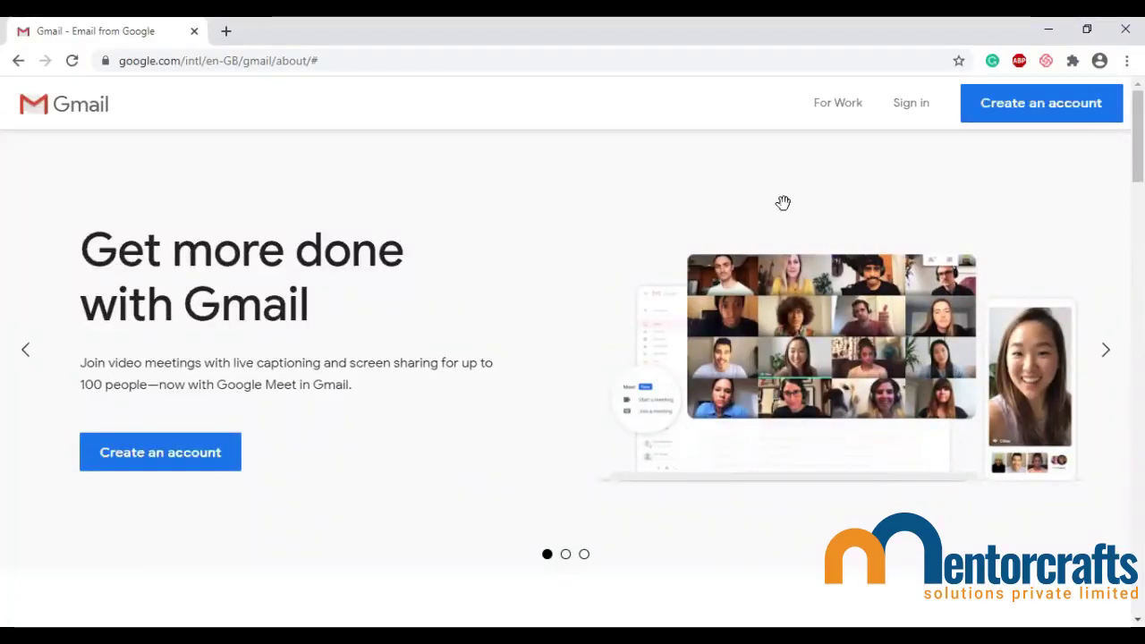
pyautogui.hotkey('ctrl', '-')
pyautogui.hotkey('ctrl', '-')
pyautogui.hotkey('ctrl', '-')
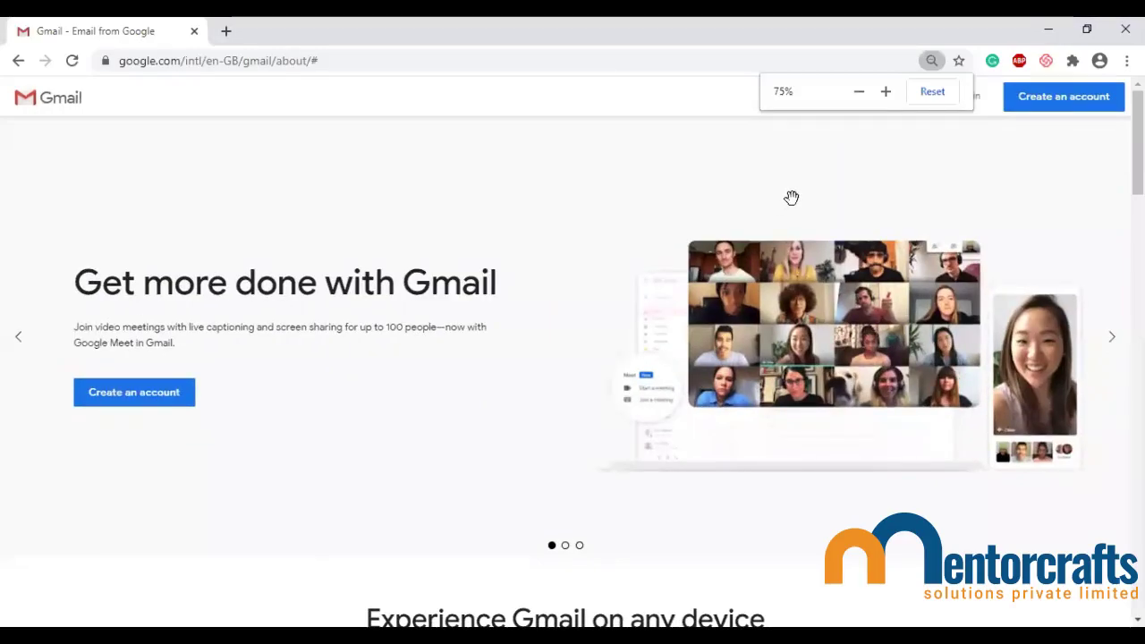
pyautogui.hotkey('ctrl', '+')
pyautogui.hotkey('ctrl', '+')
pyautogui.hotkey('ctrl', '+')
pyautogui.hotkey('ctrl', '+')
pyautogui.hotkey('ctrl', '+')
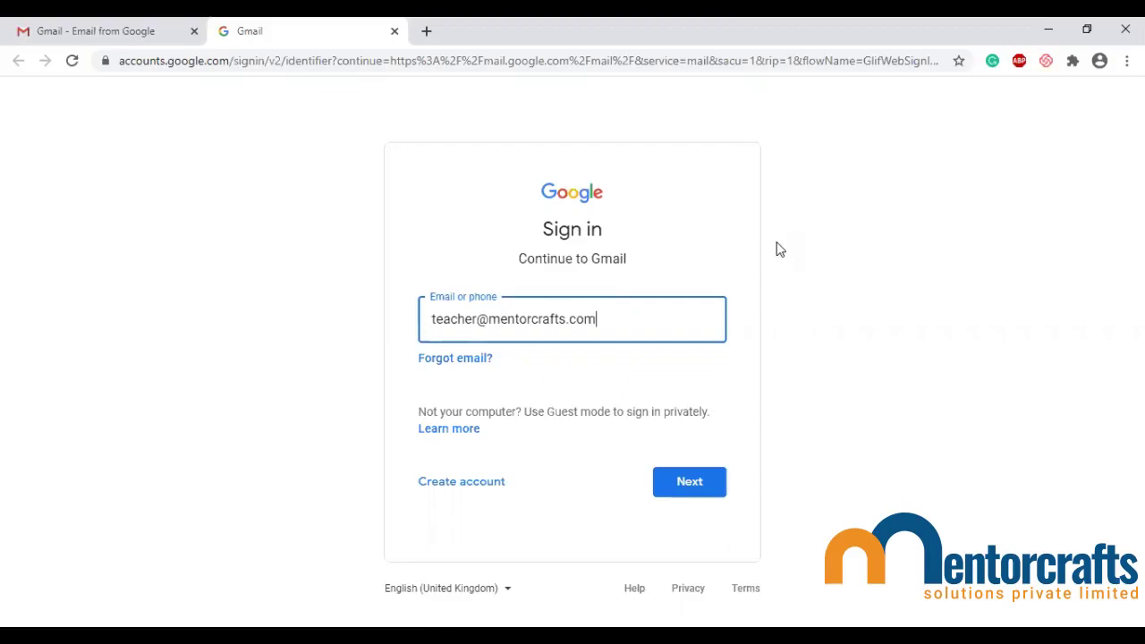
# Submit the account e-mail, then paste the account password and sign in
pyautogui.click(673, 481)
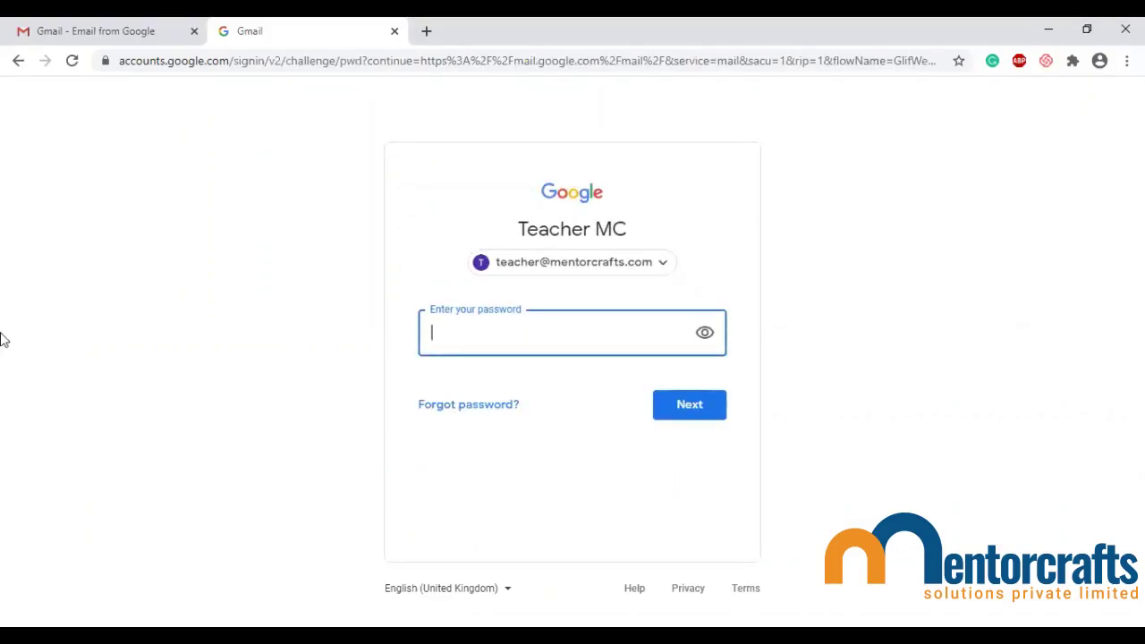
pyautogui.hotkey('ctrl', 'v')
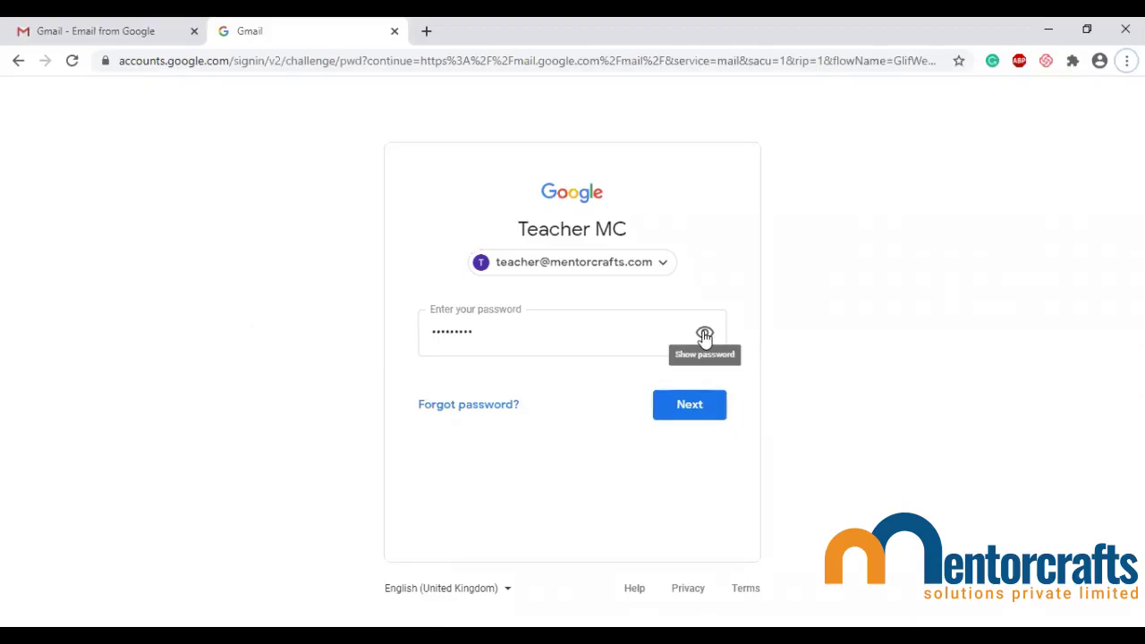
pyautogui.click(697, 414)
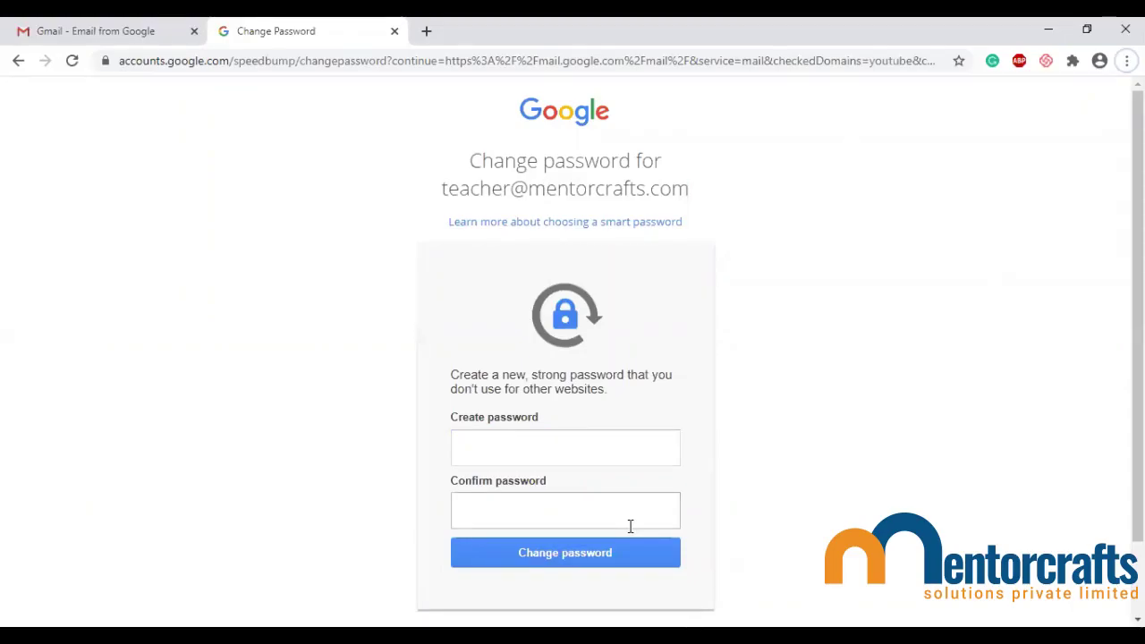
# Re-enter the new password in Confirm password and save the password change
pyautogui.click(503, 510)
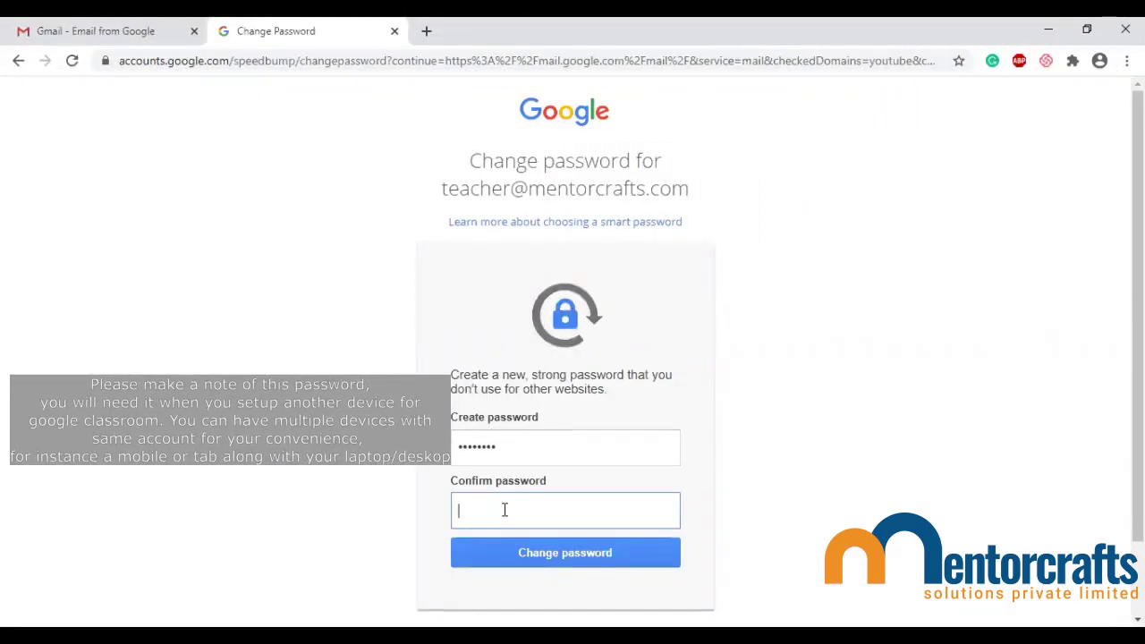
pyautogui.hotkey('ctrl', 'v')
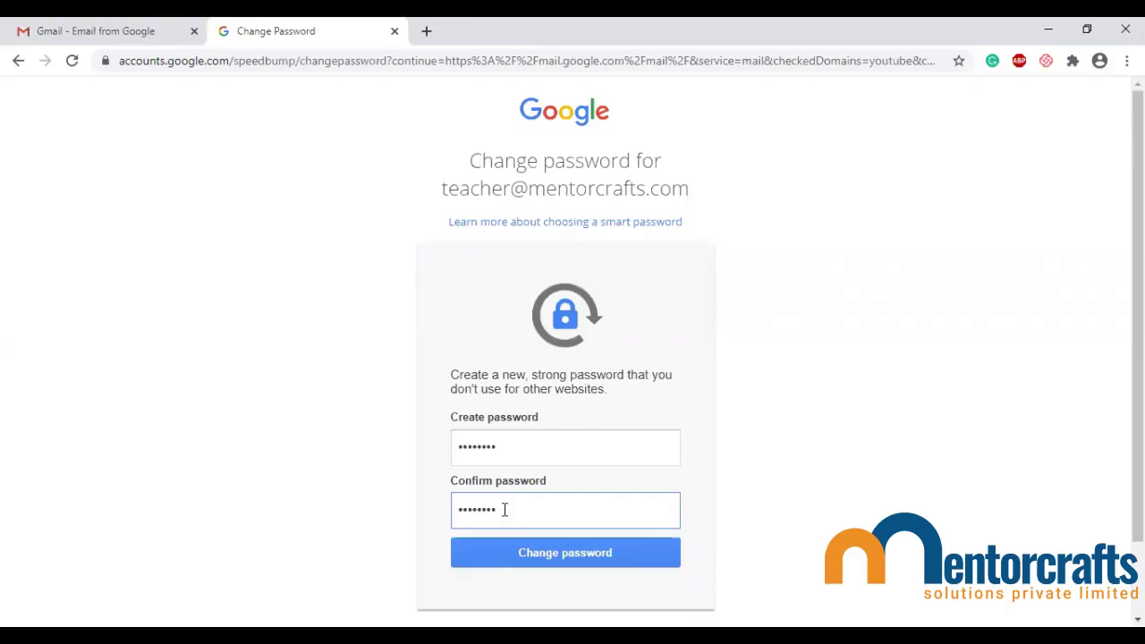
pyautogui.click(556, 554)
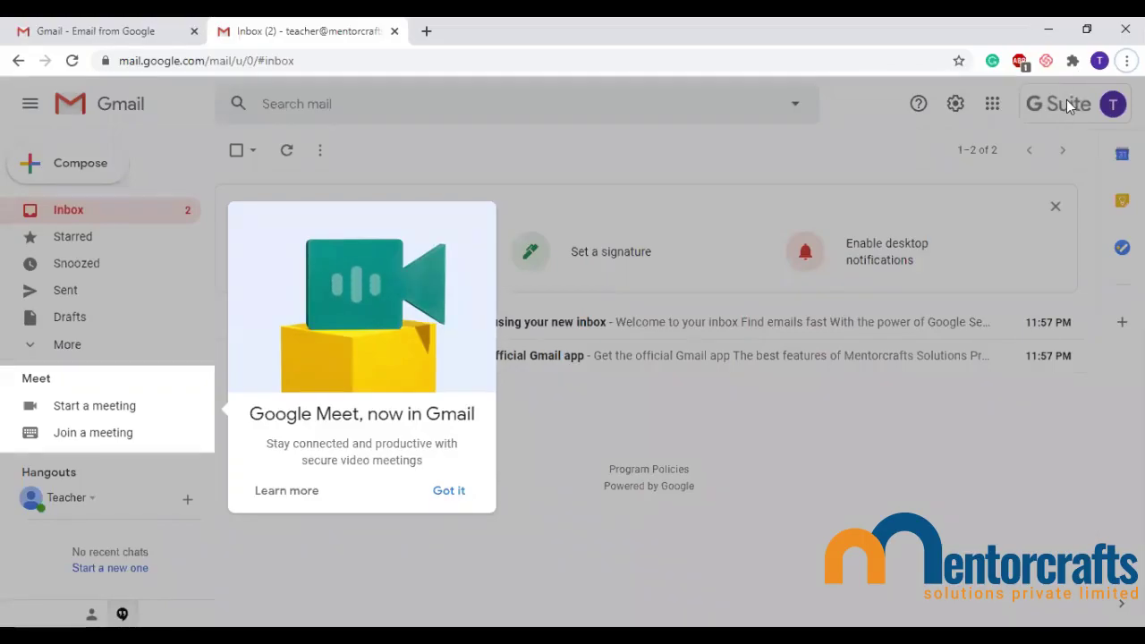
# Dismiss the Google Meet card and launch Classroom from the Google apps grid
pyautogui.click(458, 494)
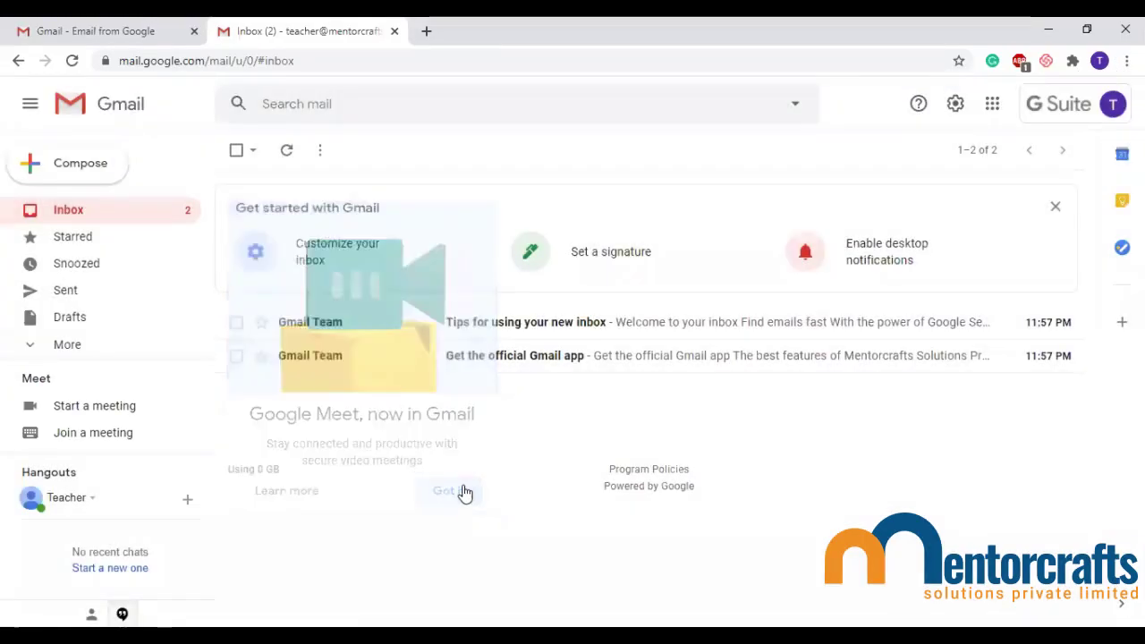
pyautogui.click(988, 106)
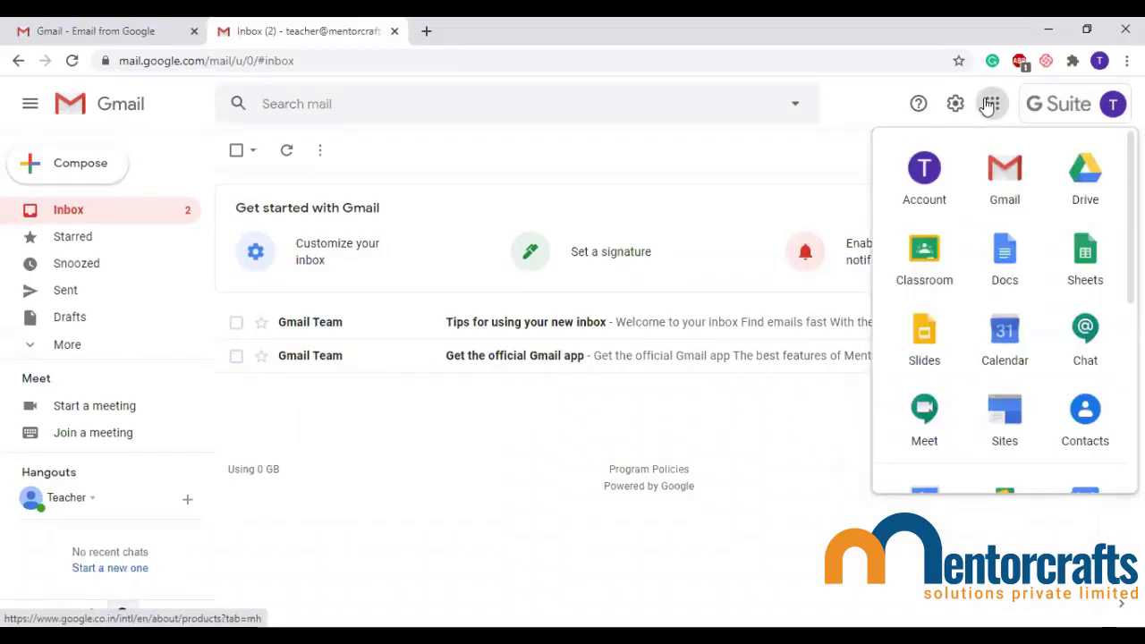
pyautogui.click(926, 255)
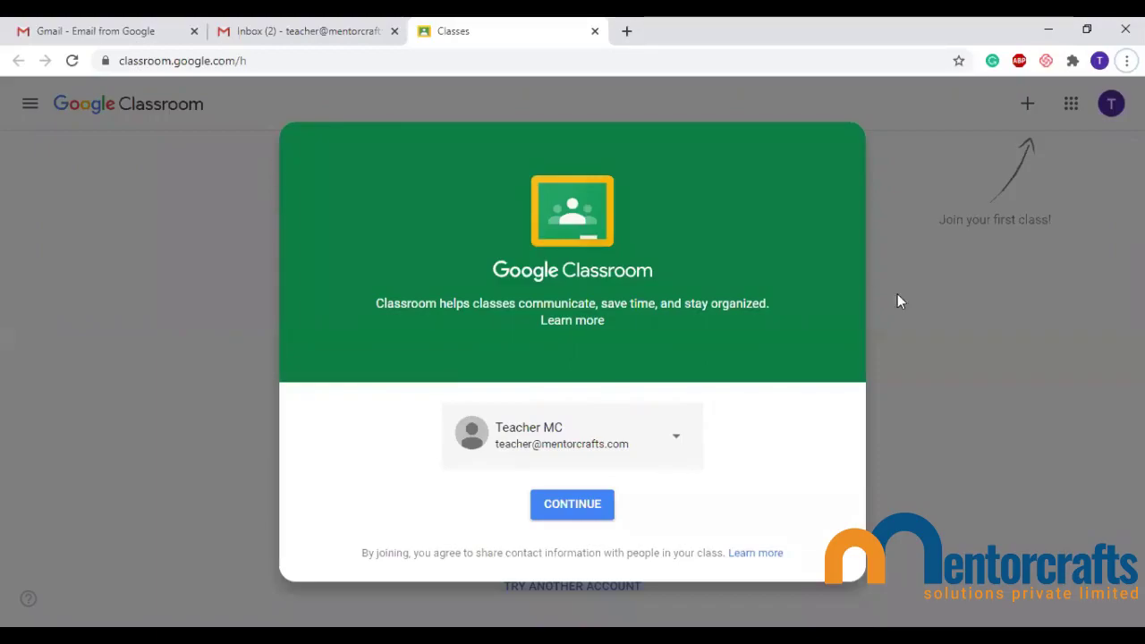
# Continue past the Classroom welcome dialog and choose the teacher role
pyautogui.click(573, 506)
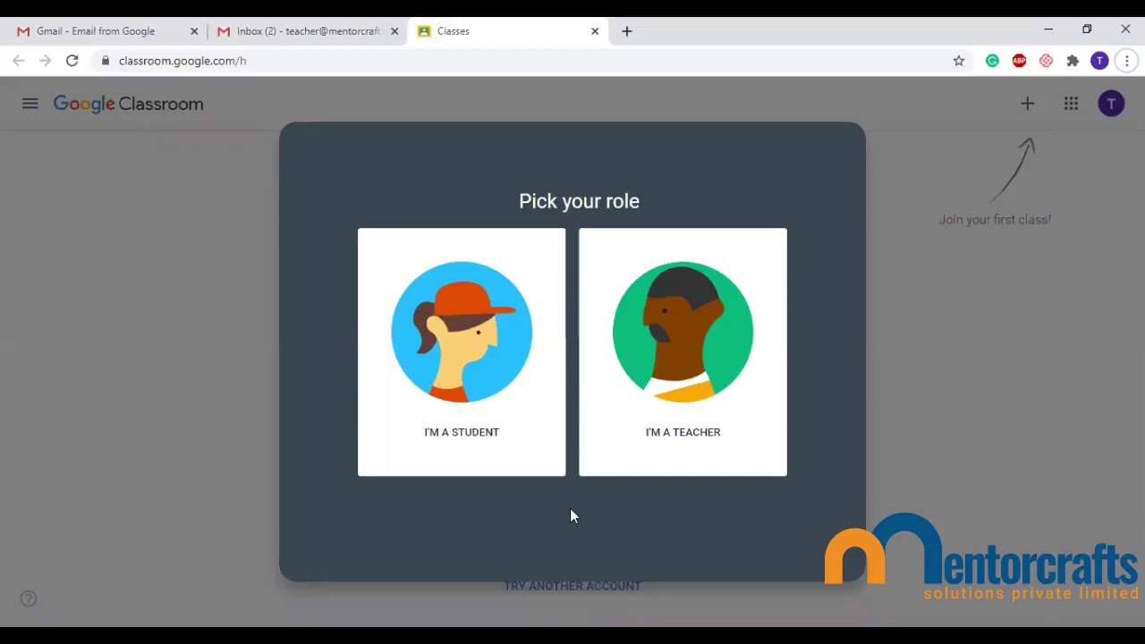
pyautogui.click(698, 372)
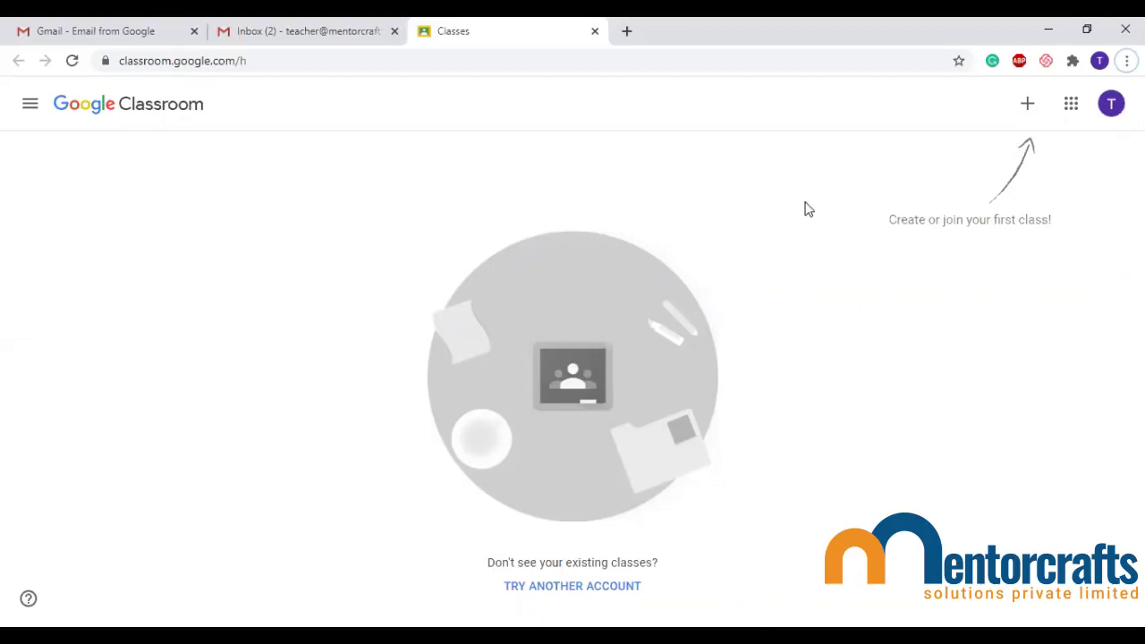
# Create a class with Class name '5A English' and Subject 'English'
pyautogui.click(1028, 107)
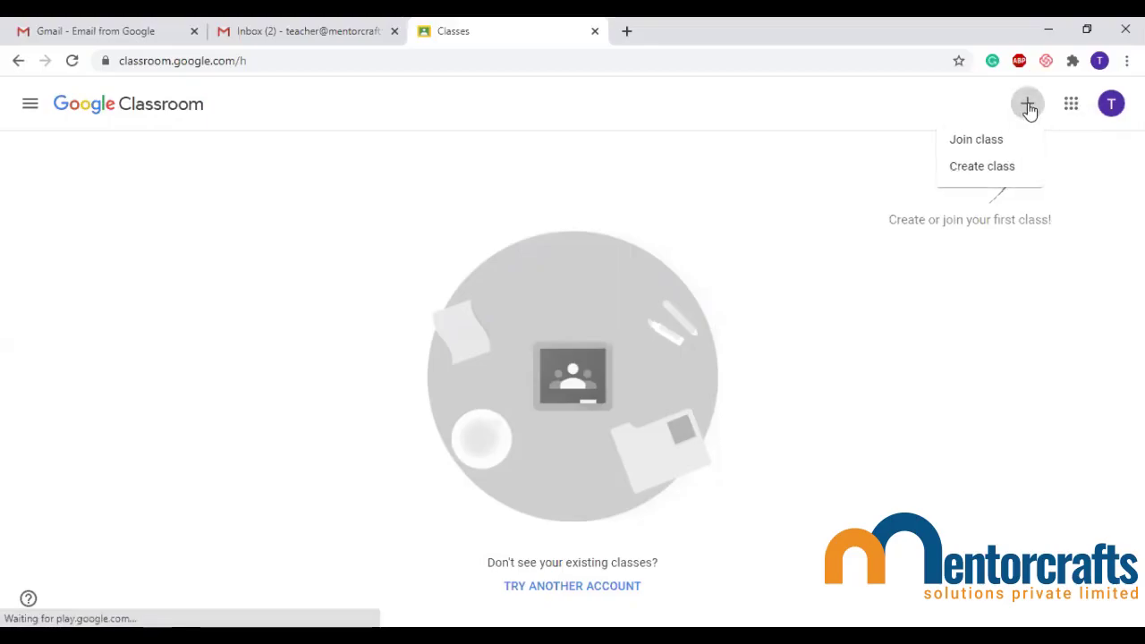
pyautogui.click(983, 170)
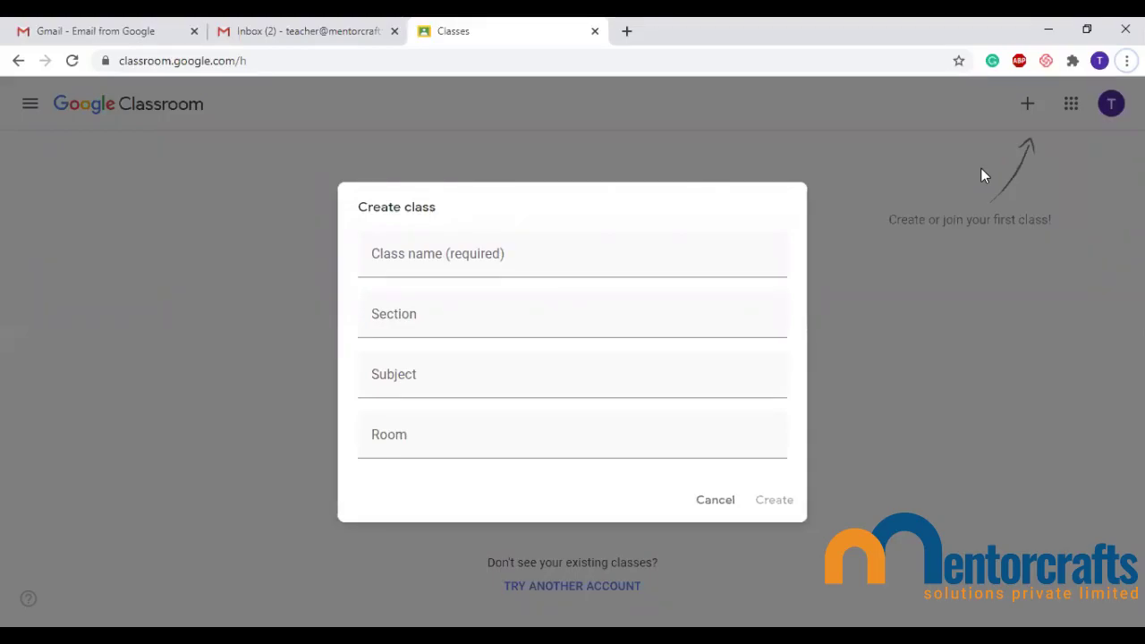
pyautogui.write('5A English')
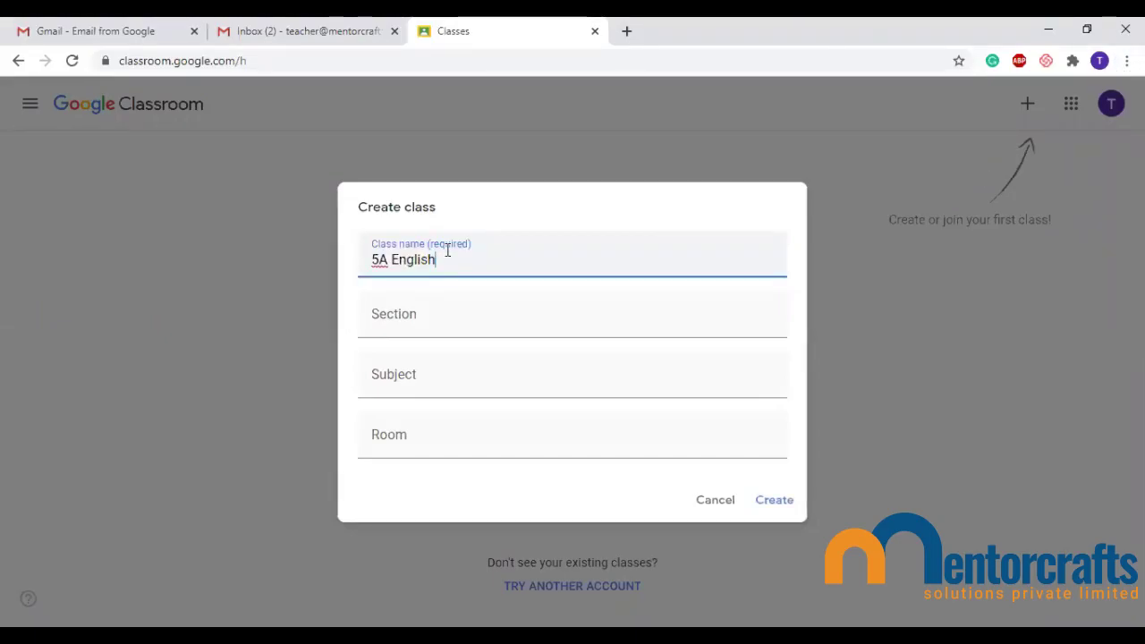
pyautogui.press('Tab')
pyautogui.press('Tab')
pyautogui.write('English')
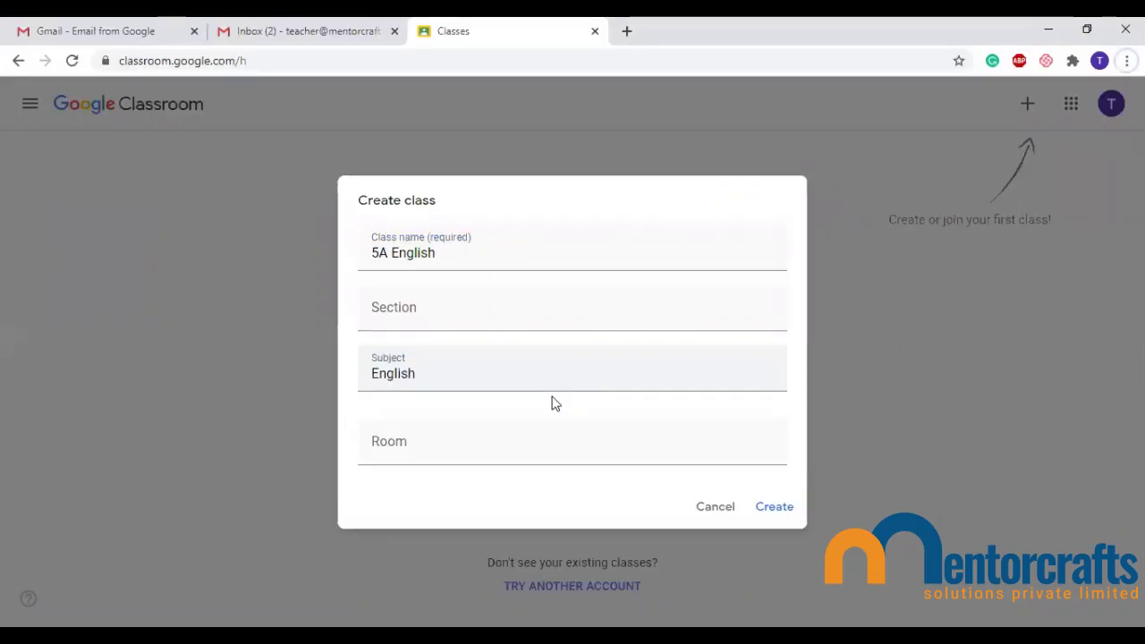
pyautogui.click(444, 258)
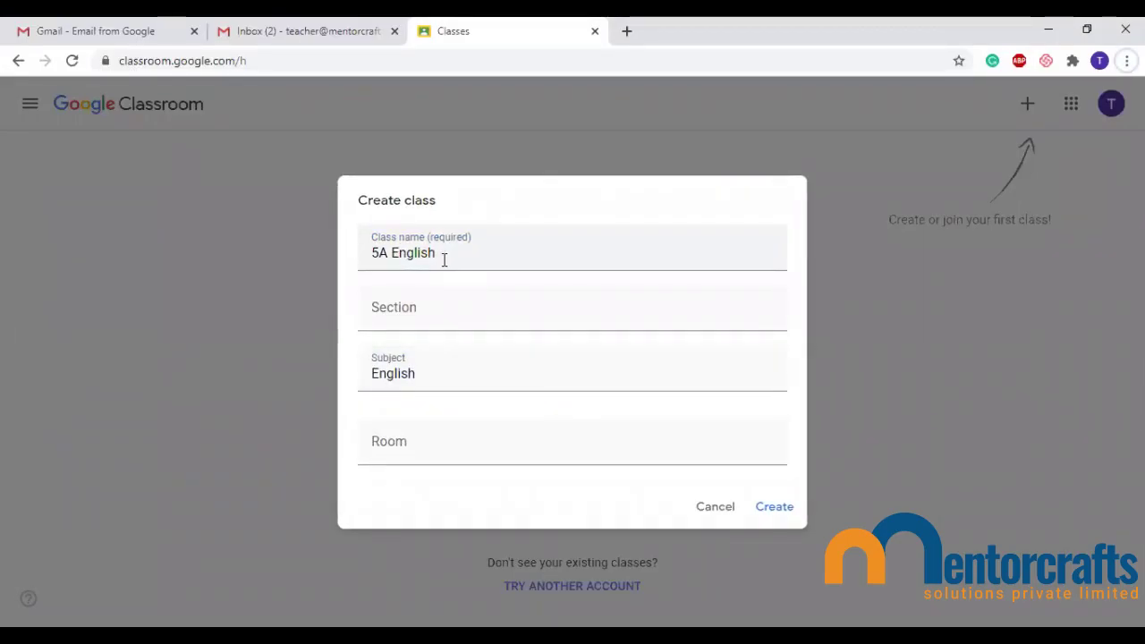
pyautogui.moveTo(443, 259); pyautogui.dragTo(352, 260)
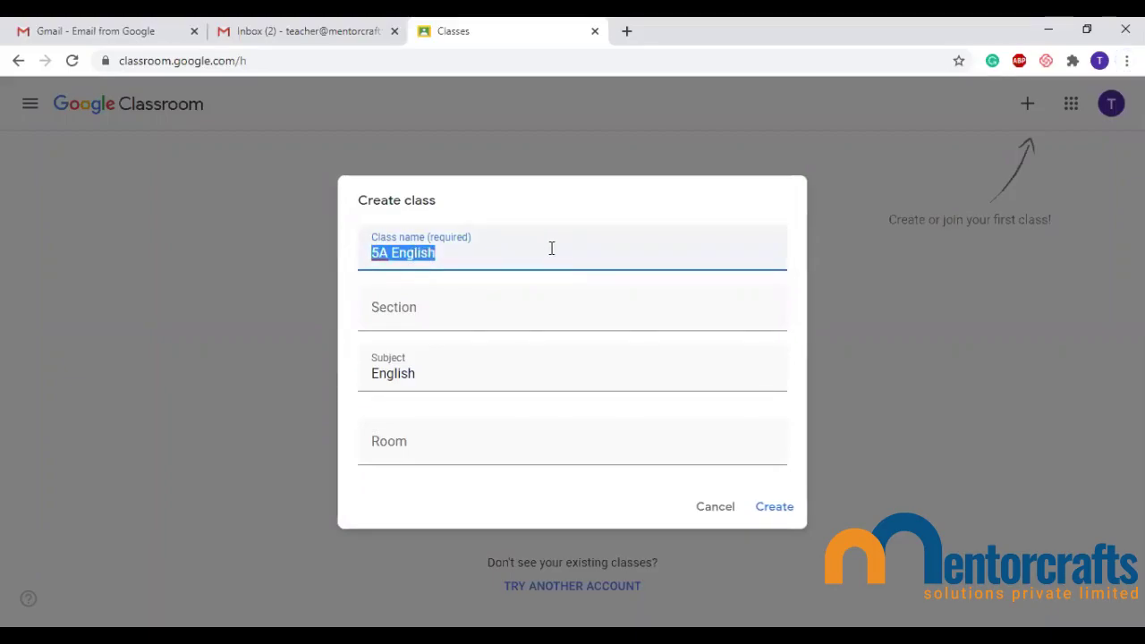
pyautogui.click(350, 268)
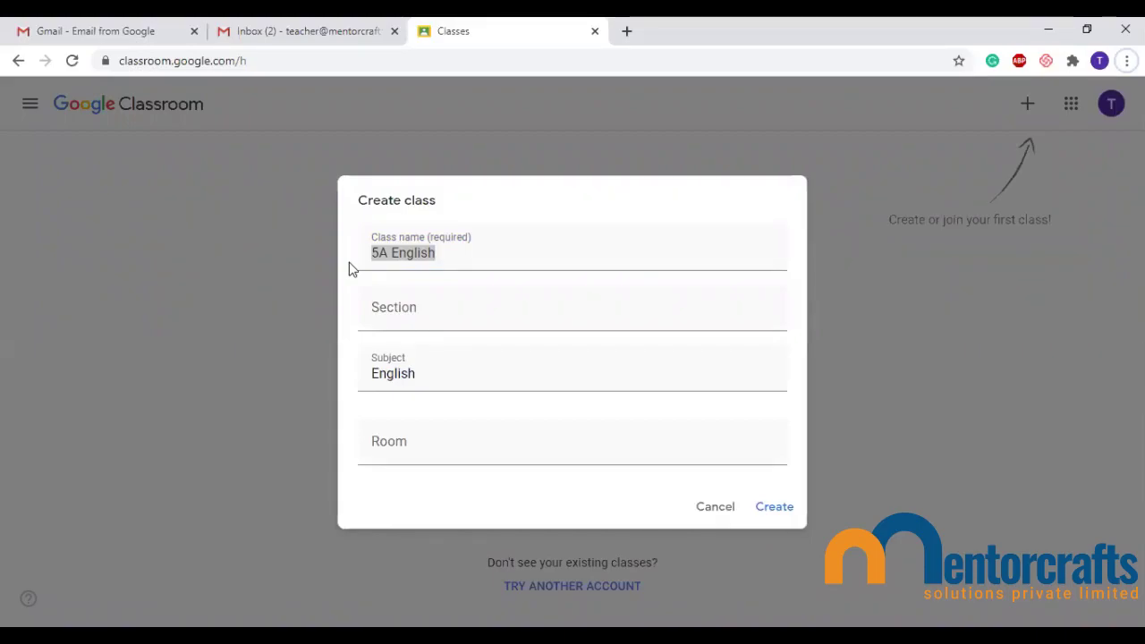
pyautogui.click(350, 266)
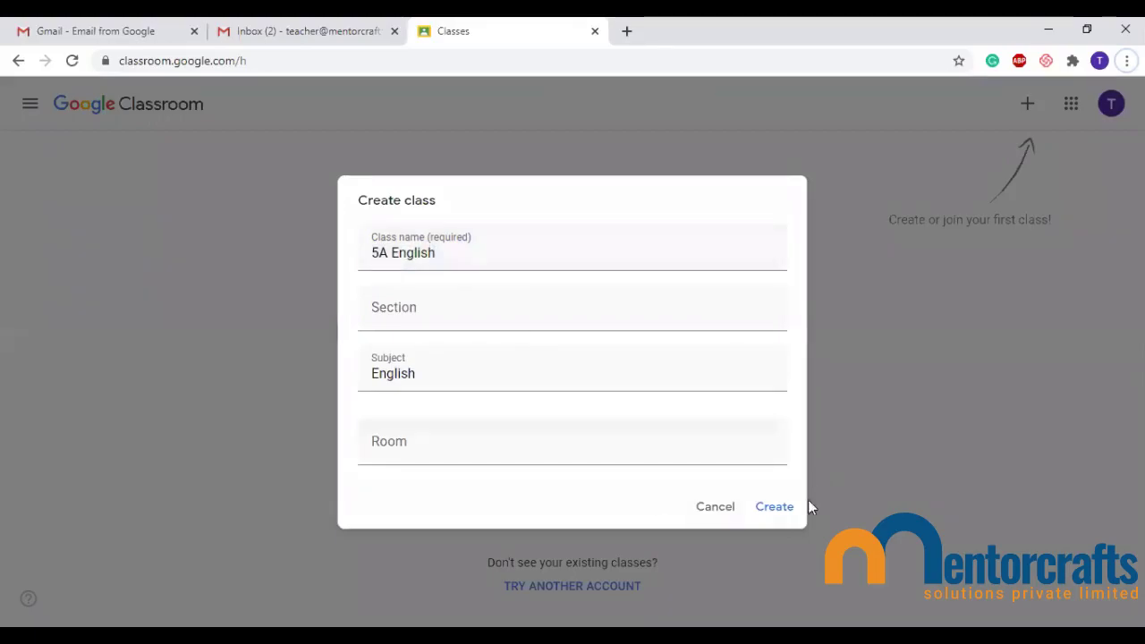
pyautogui.click(778, 508)
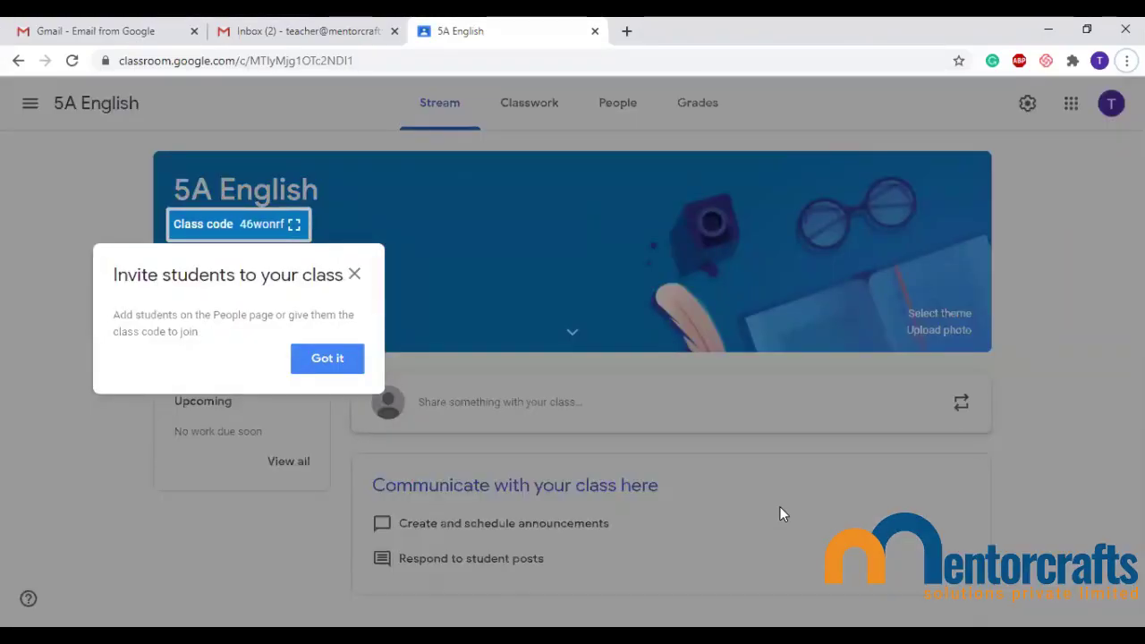
# Dismiss the Invite students tip on the 5A English stream and clear the stray highlight
pyautogui.click(327, 359)
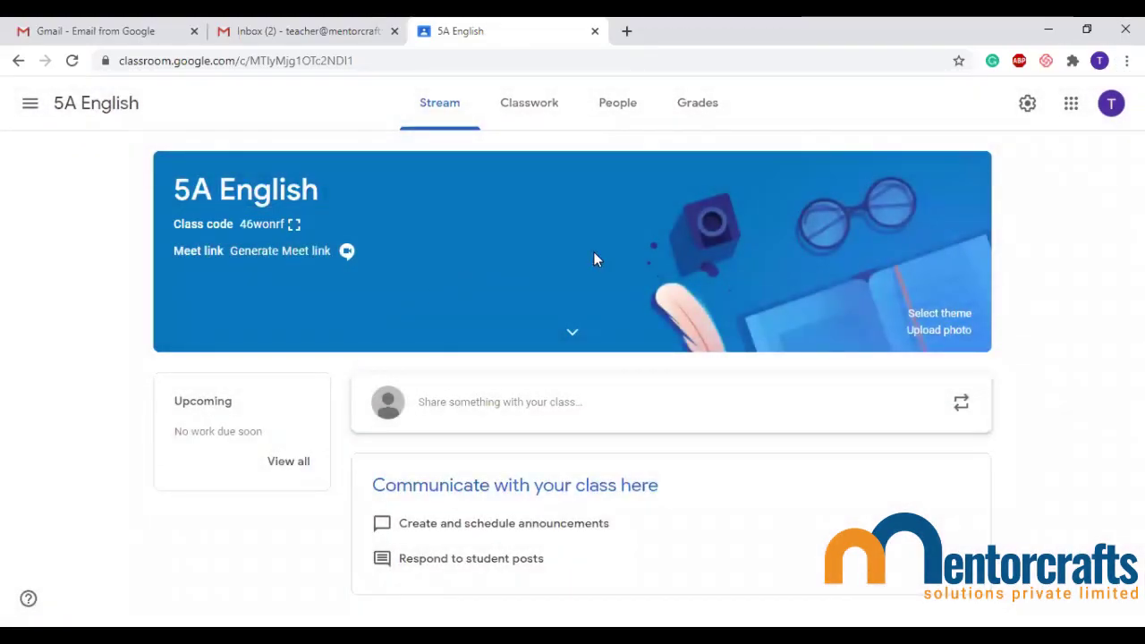
pyautogui.moveTo(175, 224); pyautogui.dragTo(221, 225)
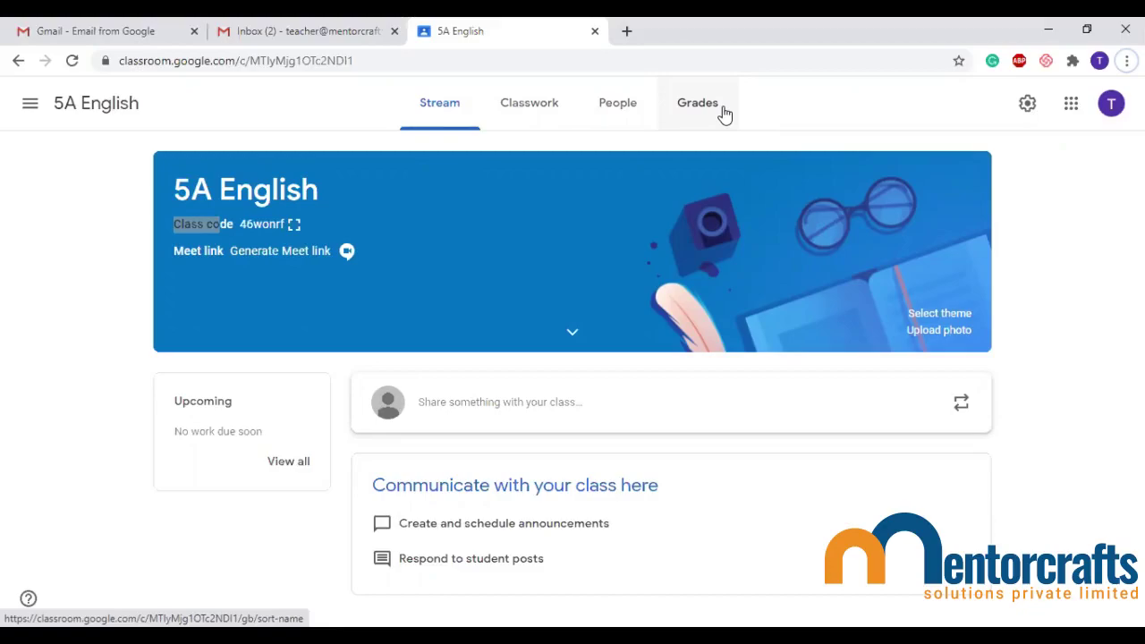
pyautogui.click(438, 116)
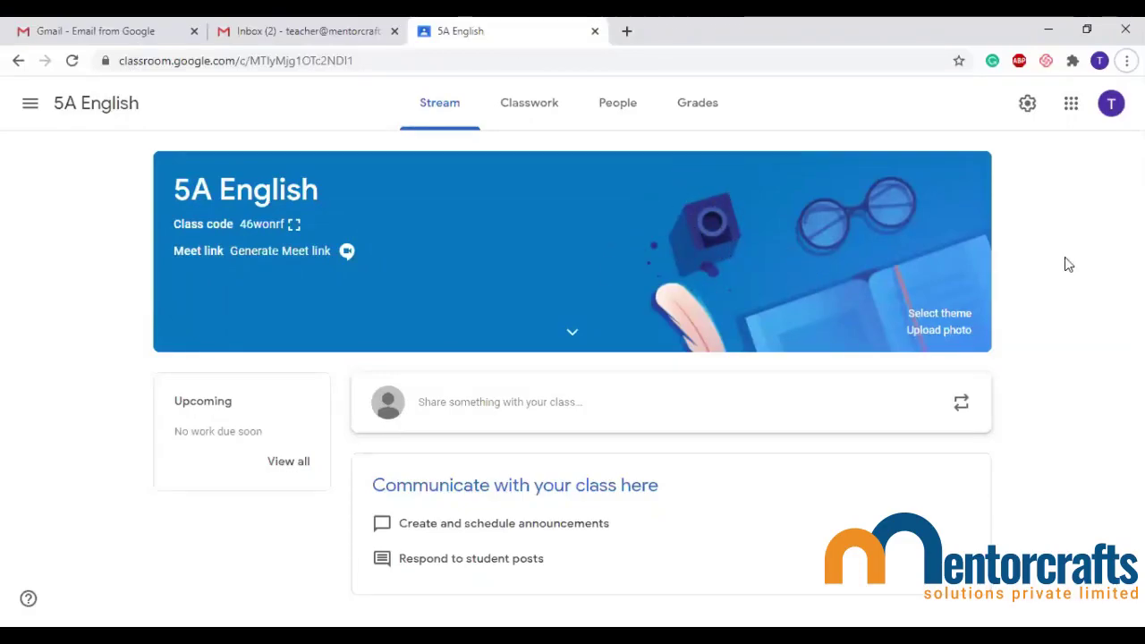
# Apply the coral jug WorldHistory theme from the English & History gallery to 5A English
pyautogui.click(939, 314)
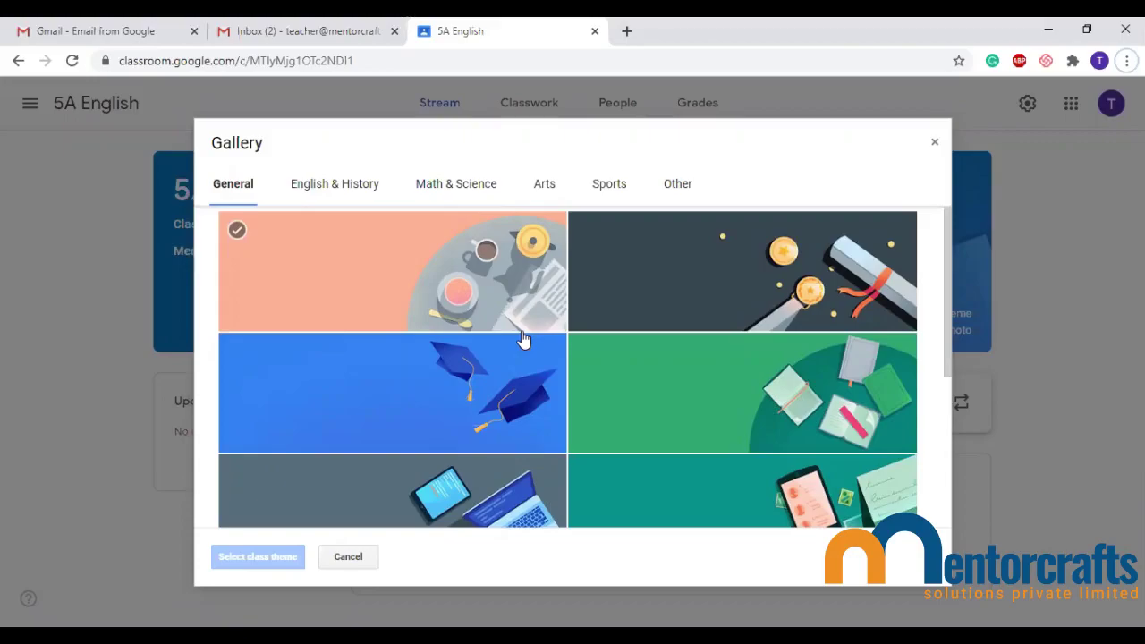
pyautogui.click(333, 194)
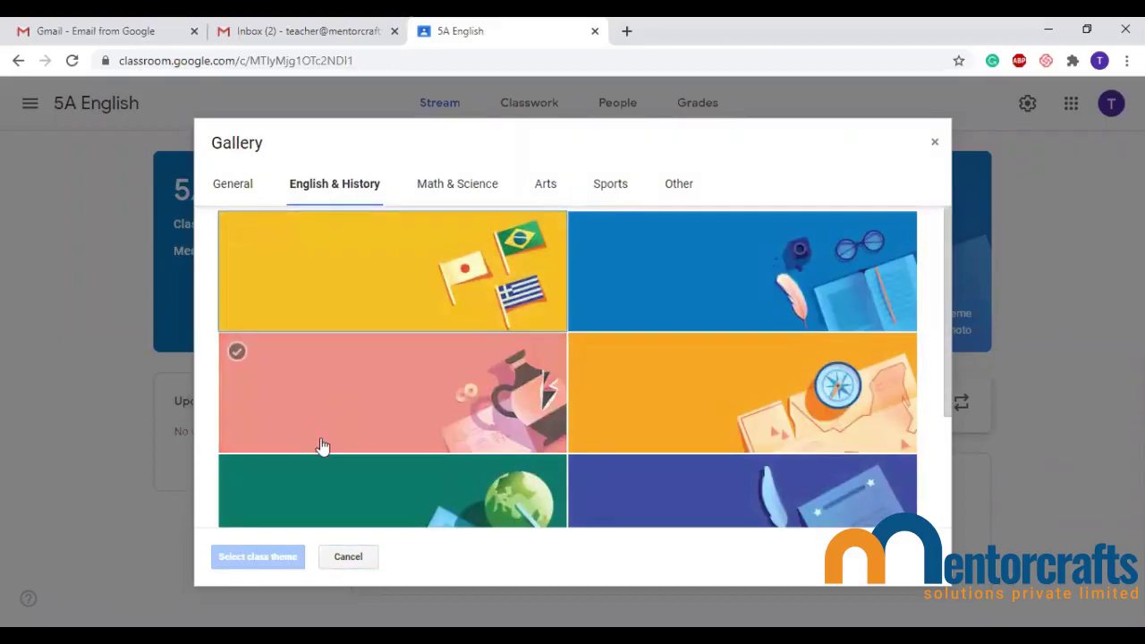
pyautogui.click(400, 393)
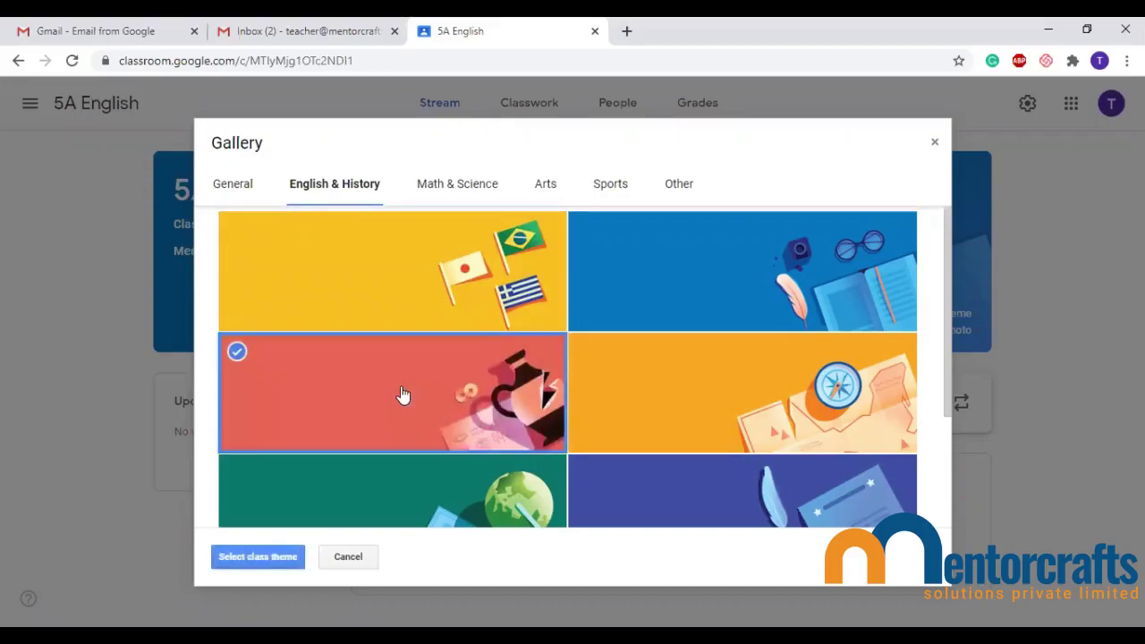
pyautogui.click(265, 557)
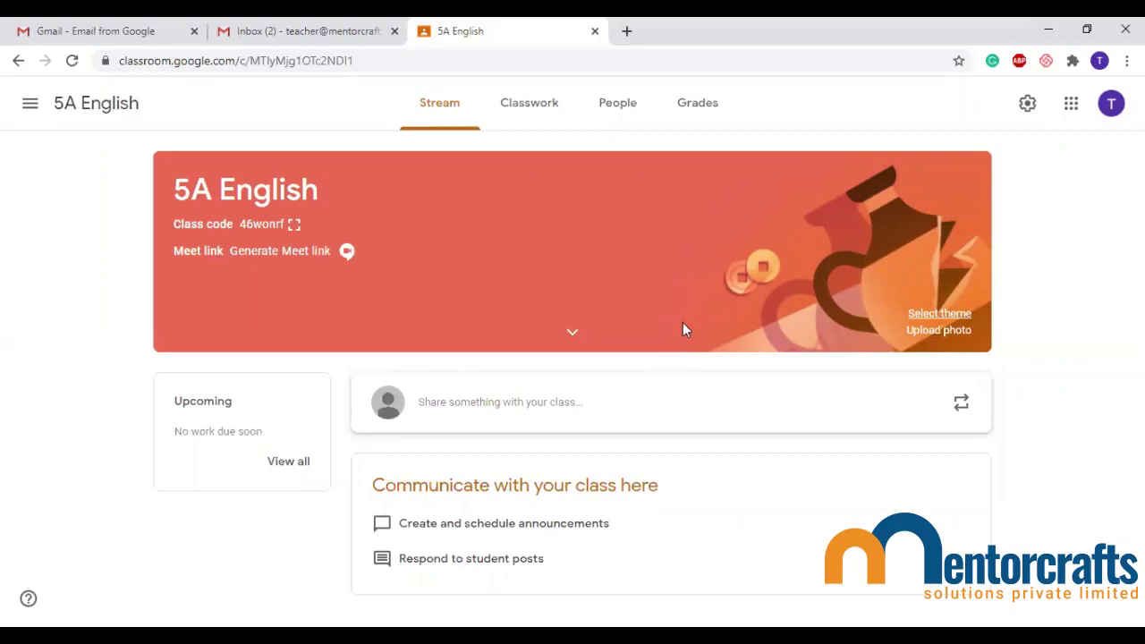
pyautogui.click(928, 333)
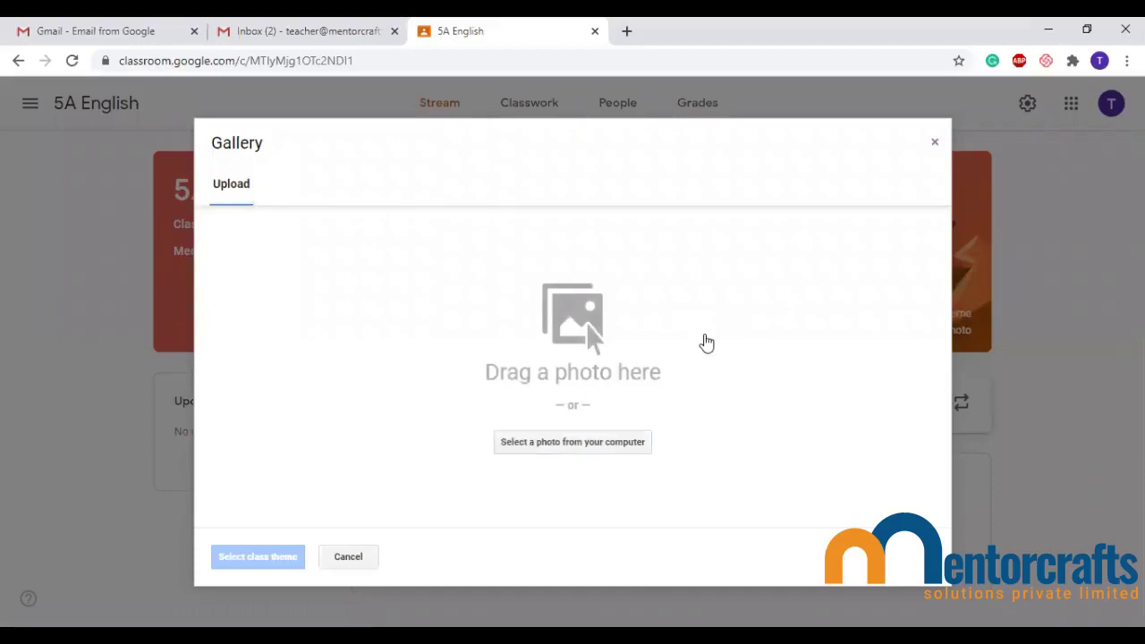
pyautogui.press('Escape')
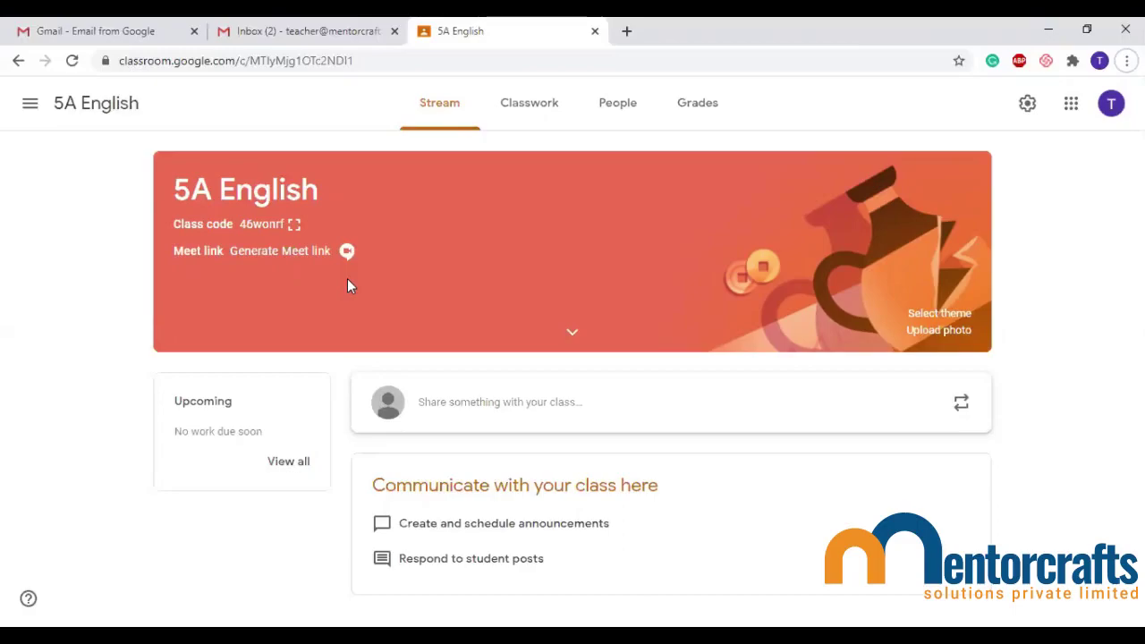
pyautogui.click(295, 225)
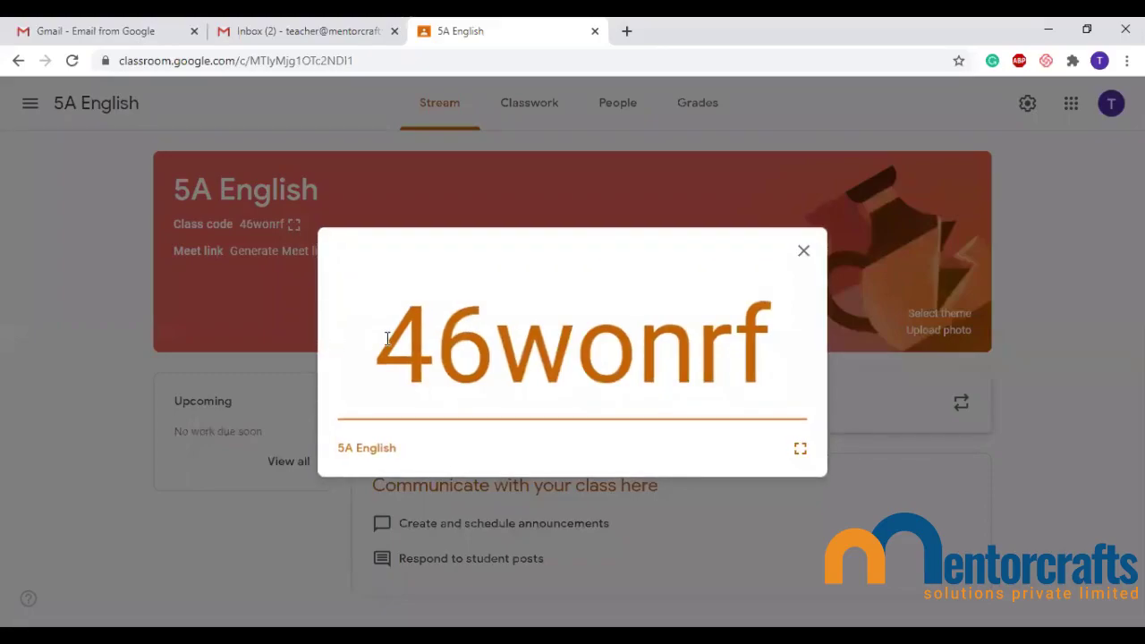
pyautogui.moveTo(769, 345); pyautogui.dragTo(365, 355)
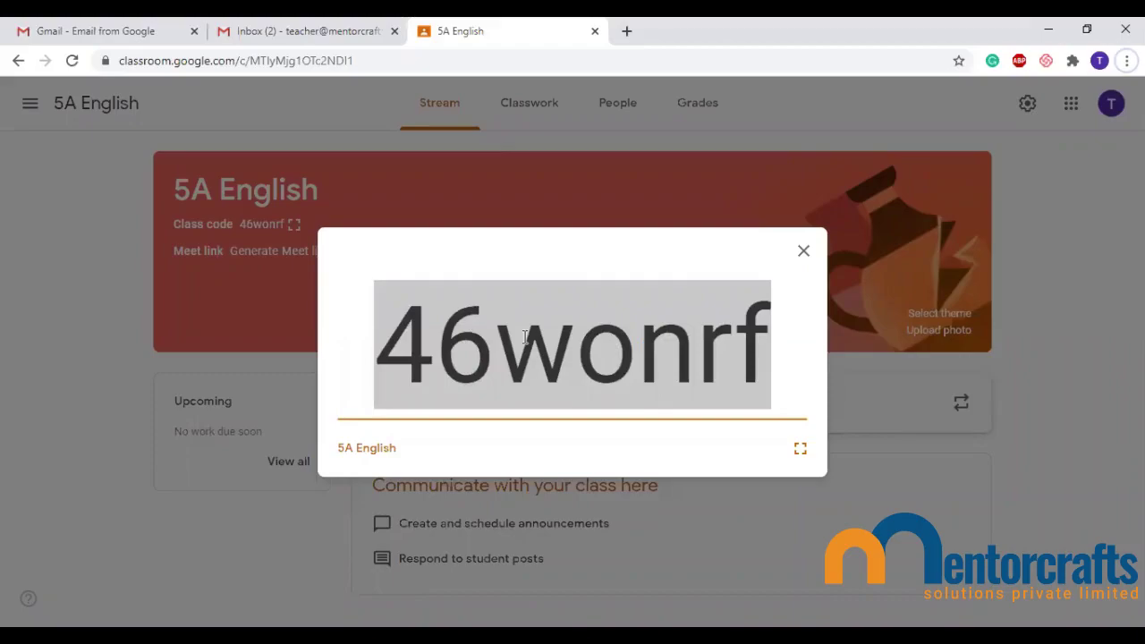
pyautogui.press('Escape')
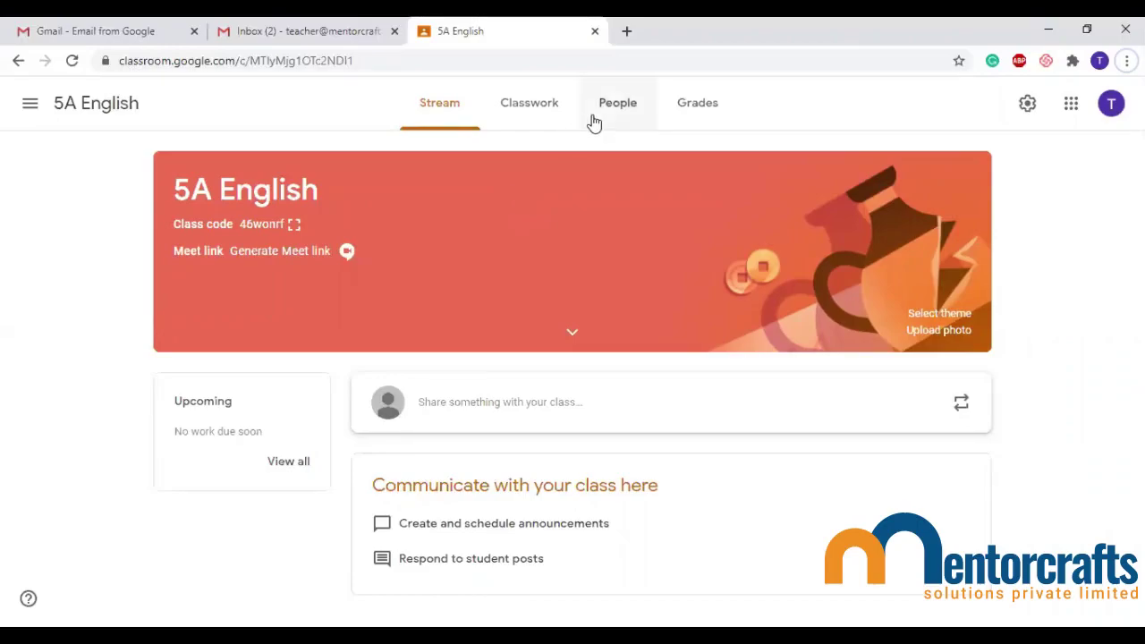
# From the People tab, invite a student to 5A English by pasting their e-mail address
pyautogui.click(626, 105)
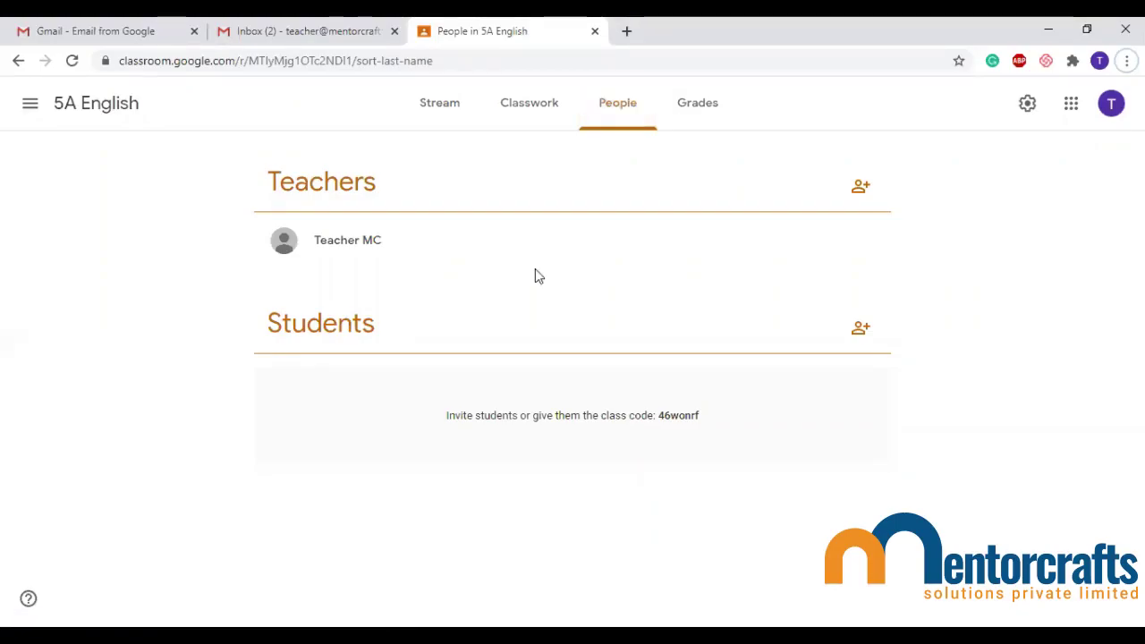
pyautogui.click(860, 332)
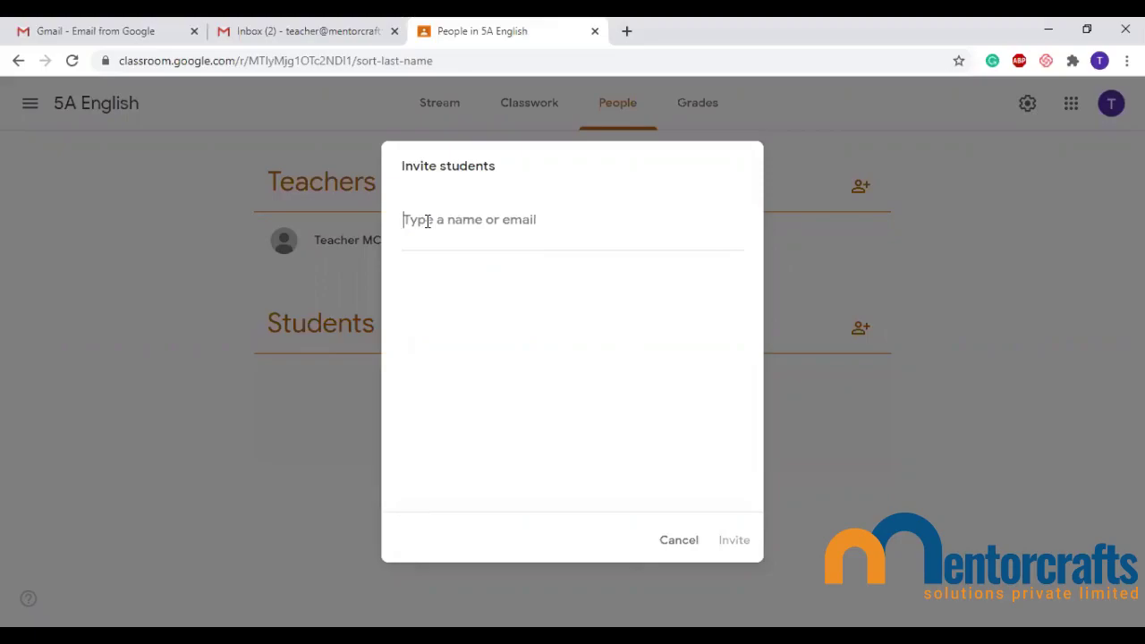
pyautogui.hotkey('ctrl', 'v')
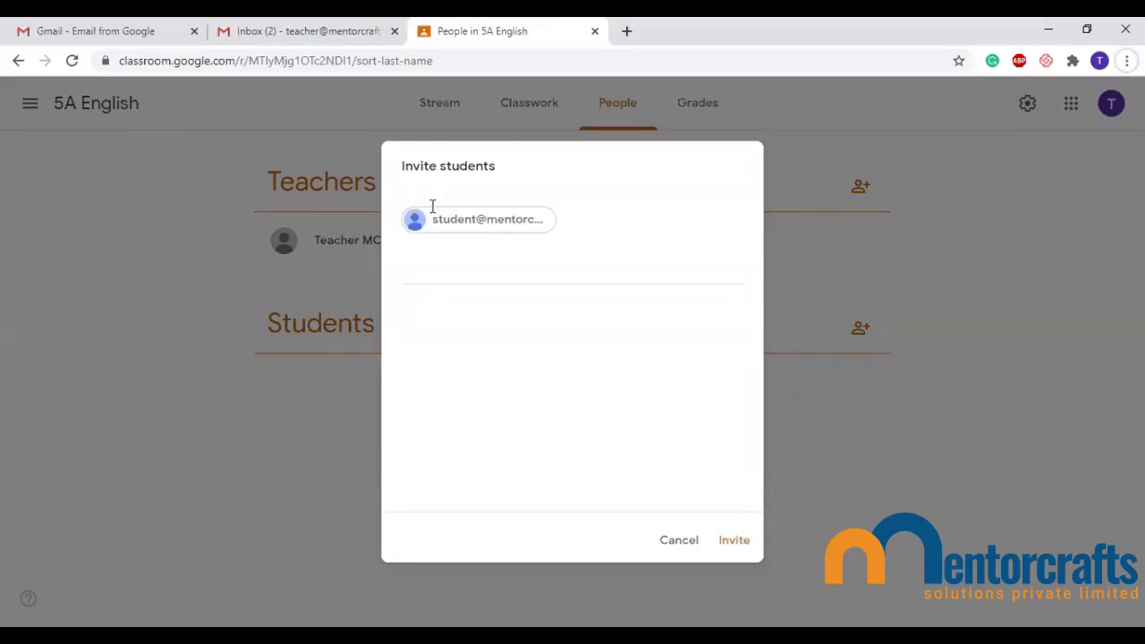
pyautogui.moveTo(529, 228)
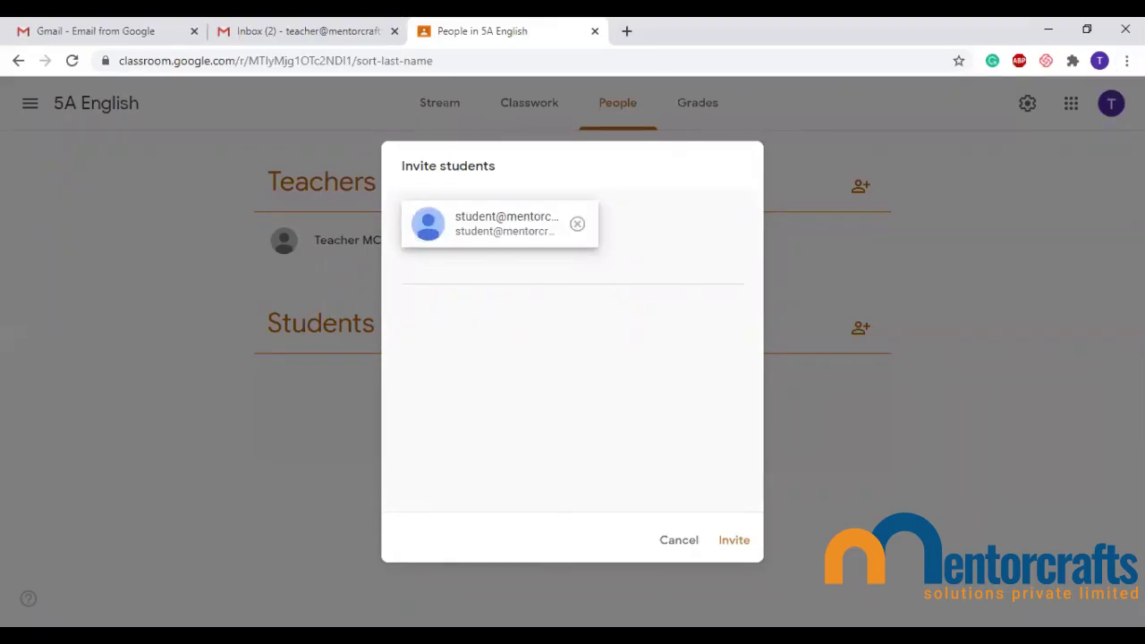
pyautogui.click(734, 540)
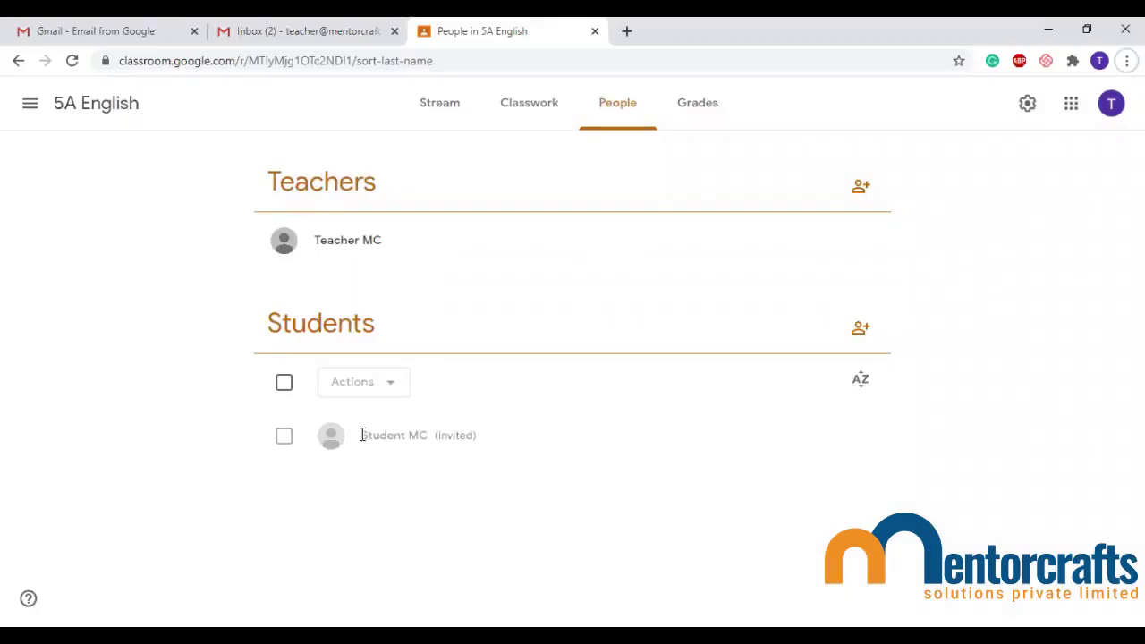
pyautogui.moveTo(361, 438); pyautogui.dragTo(483, 447)
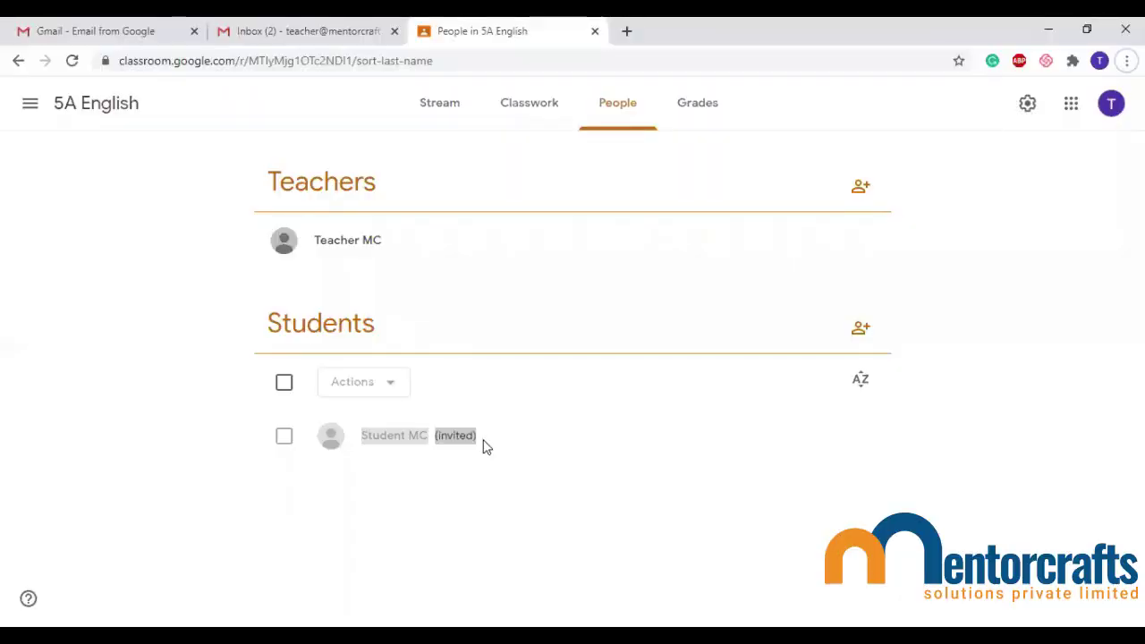
# Generate and save a student-visible Meet link for 5A English from its enlarged Stream page
pyautogui.click(434, 109)
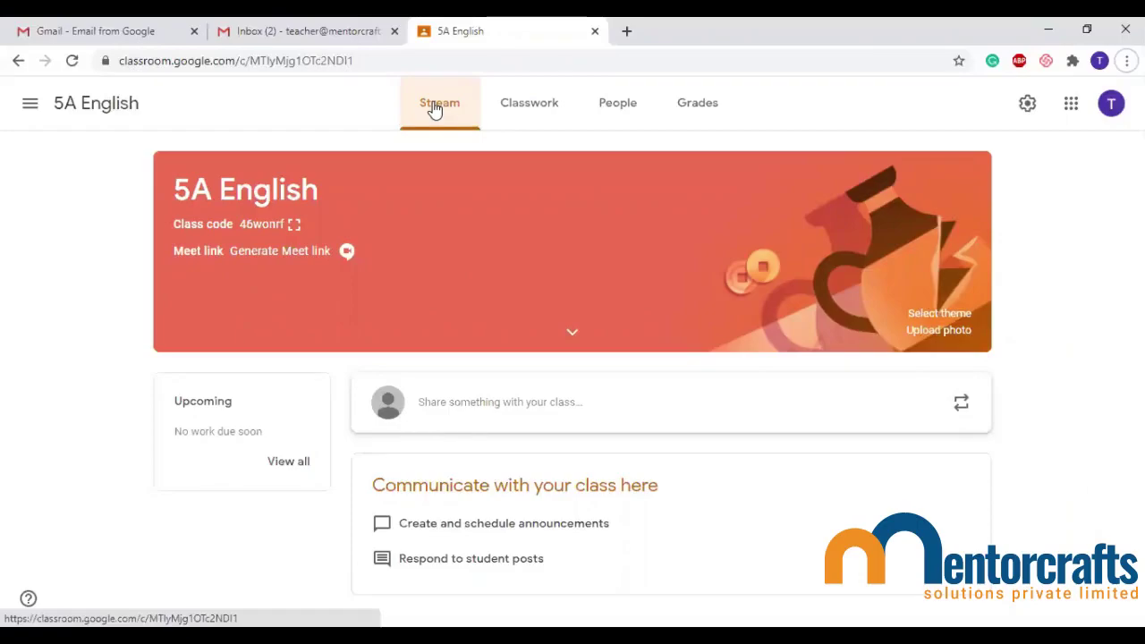
pyautogui.hotkey('ctrl', '+')
pyautogui.hotkey('ctrl', '+')
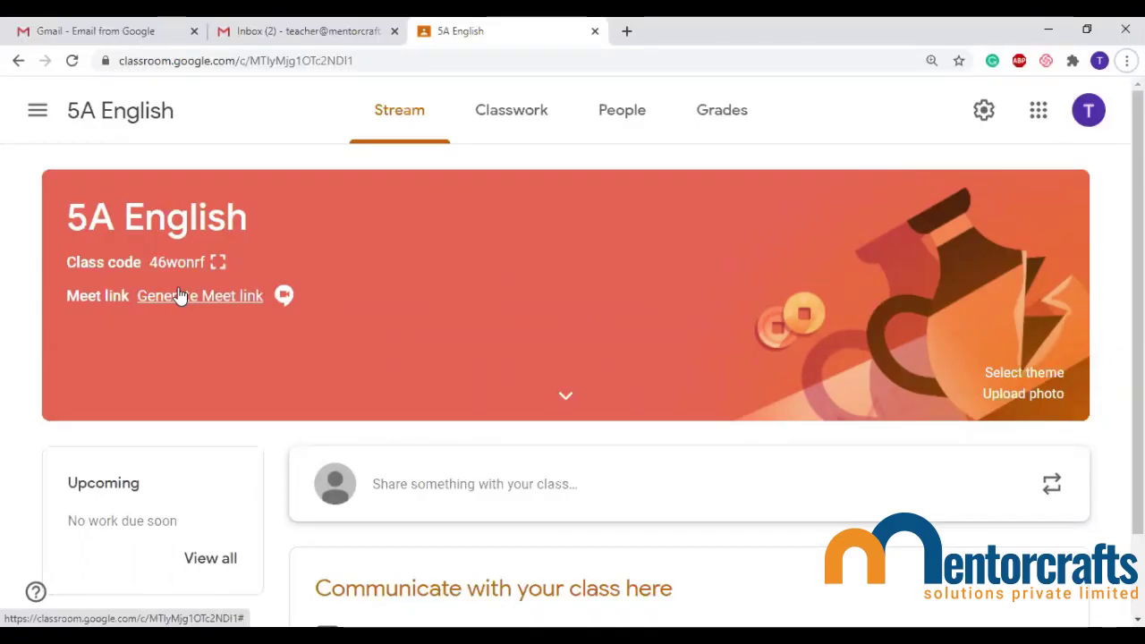
pyautogui.click(178, 299)
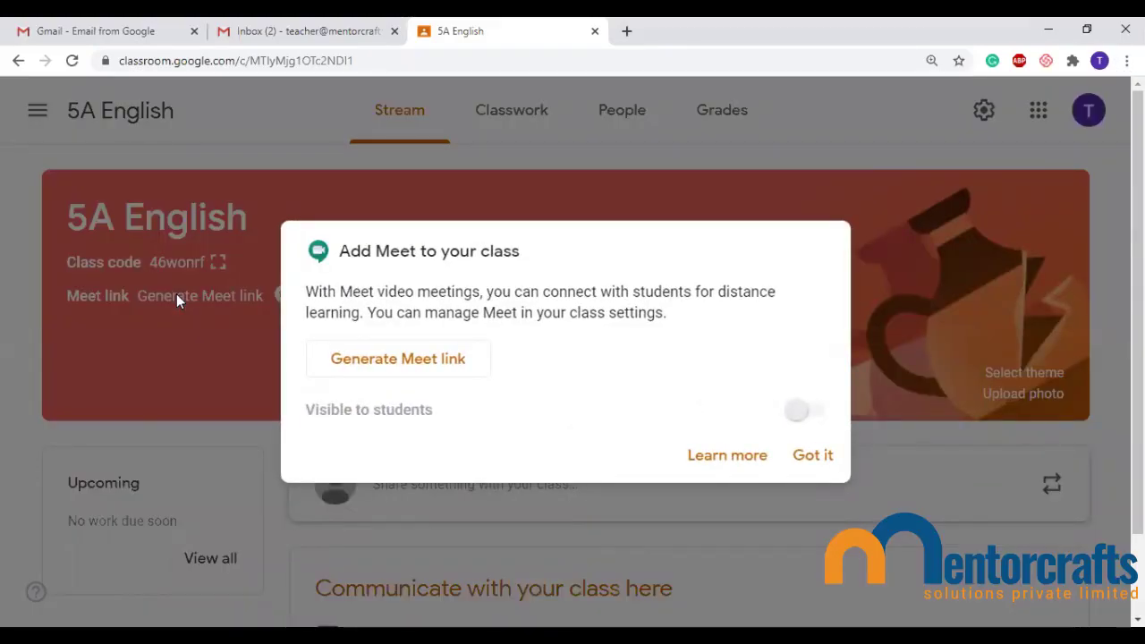
pyautogui.click(376, 367)
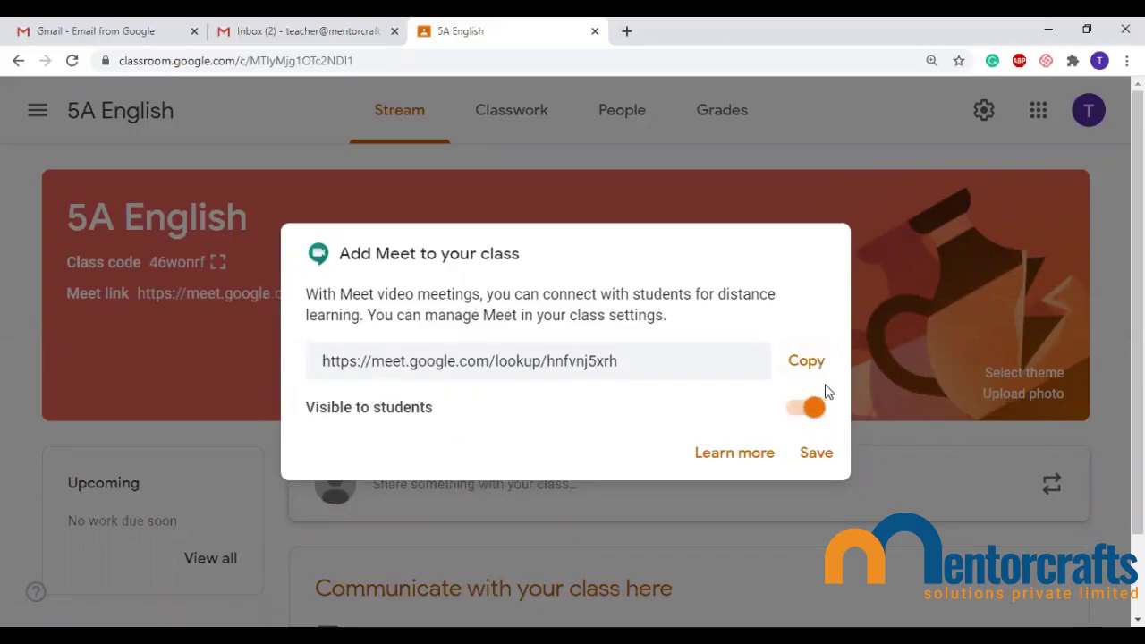
pyautogui.click(814, 456)
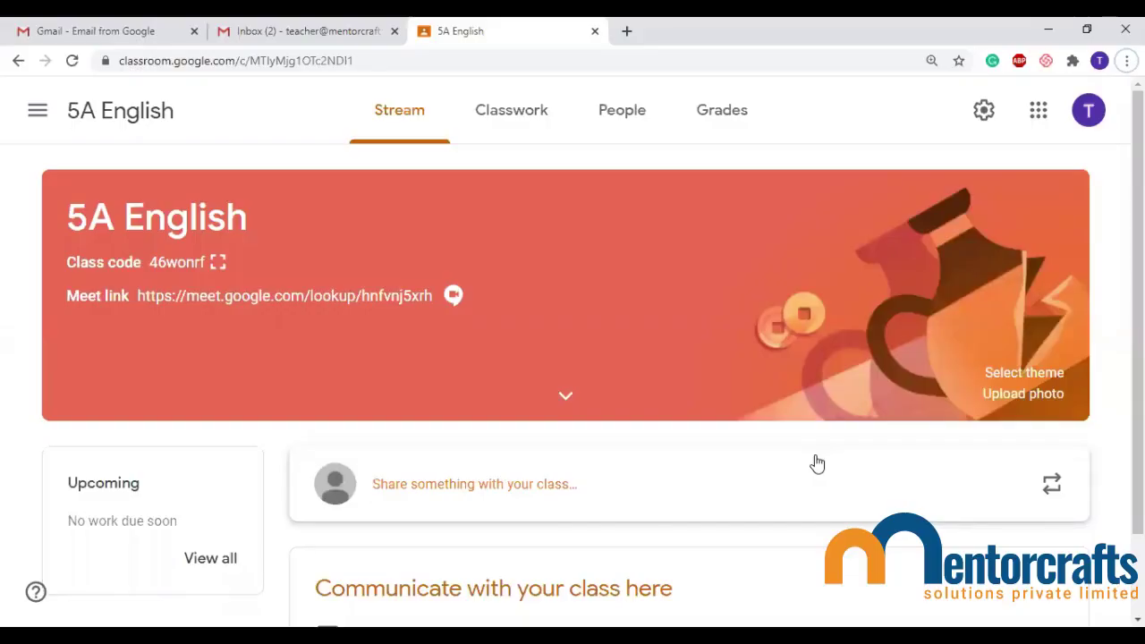
pyautogui.click(336, 307)
# Open the 5A English Grades page via Classwork and sort the gradebook by last name
pyautogui.click(508, 119)
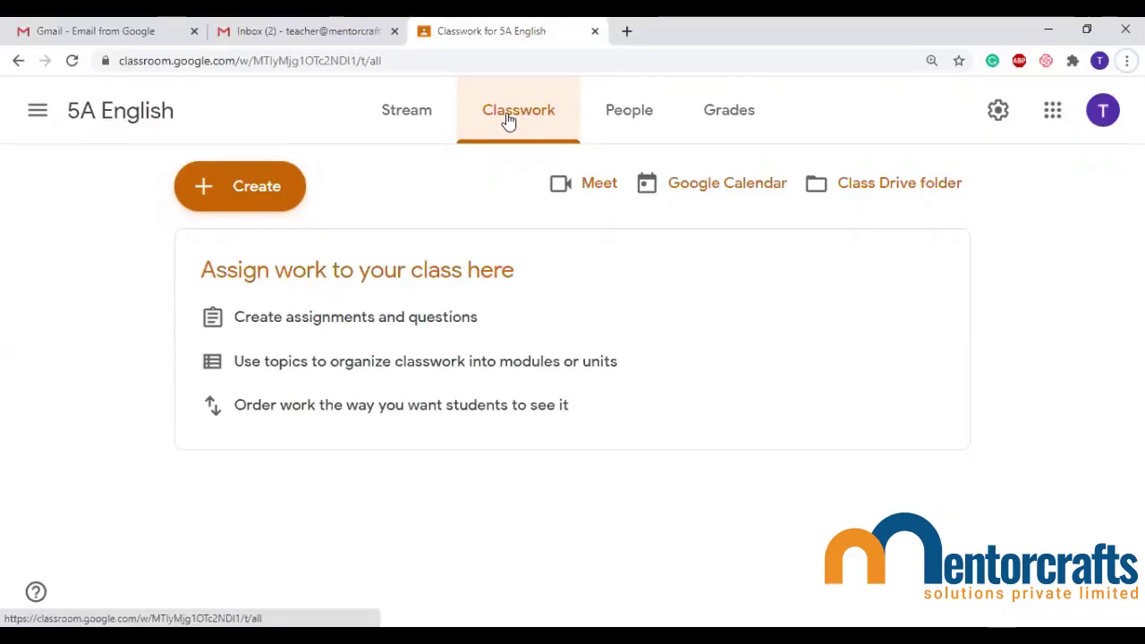
pyautogui.click(721, 116)
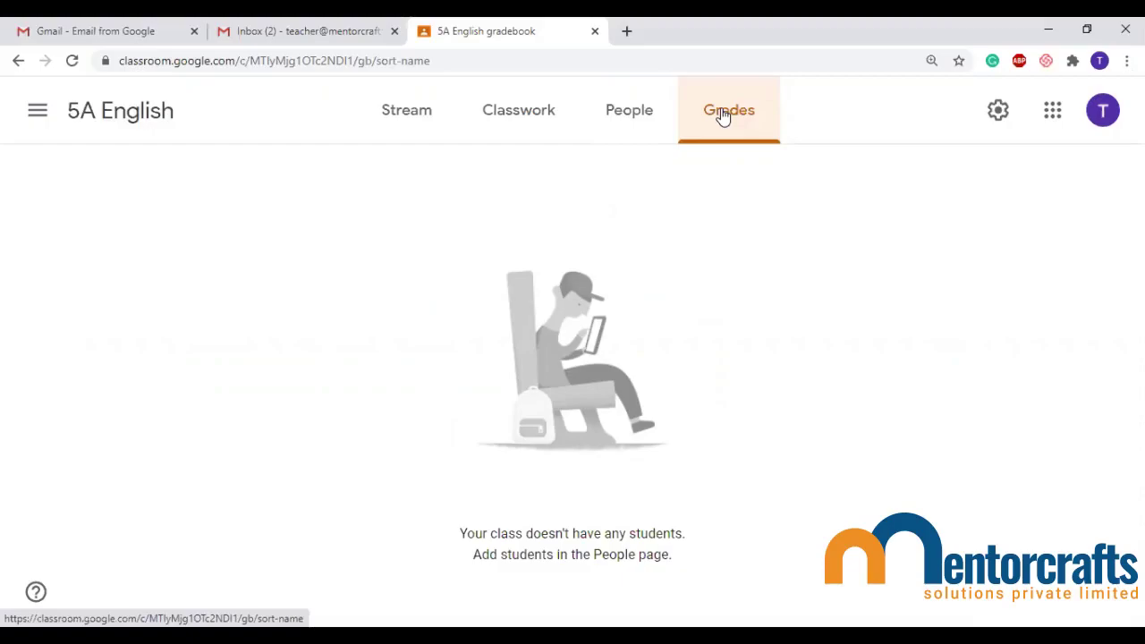
pyautogui.click(718, 110)
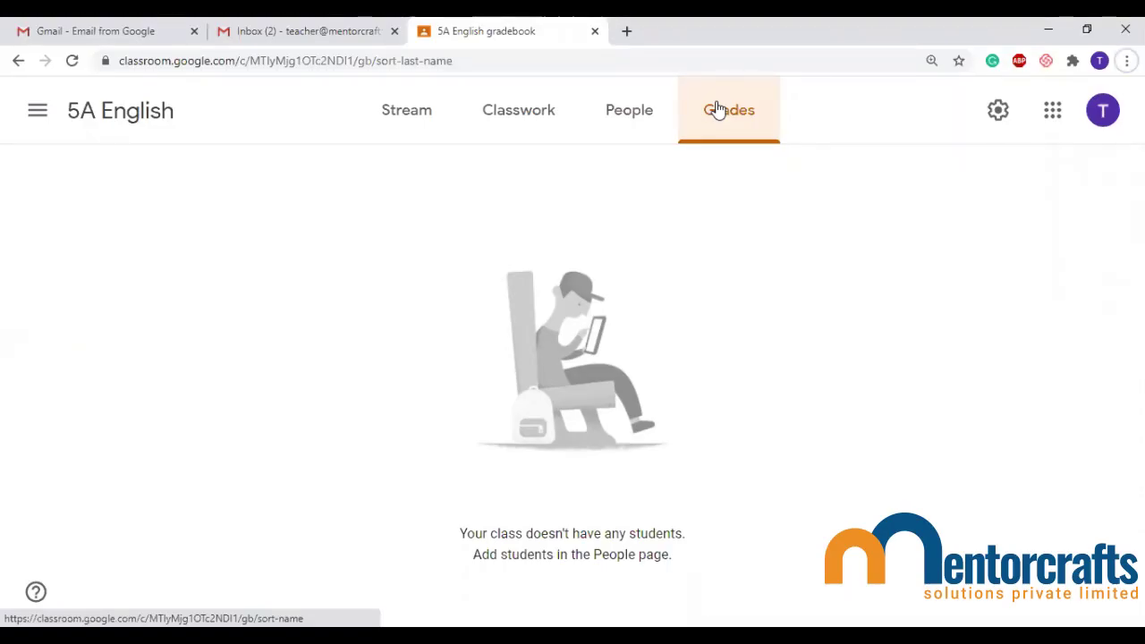
# Go back to the Classes list showing 7C, 6B and 5A English, and reset the browser zoom
pyautogui.click(35, 116)
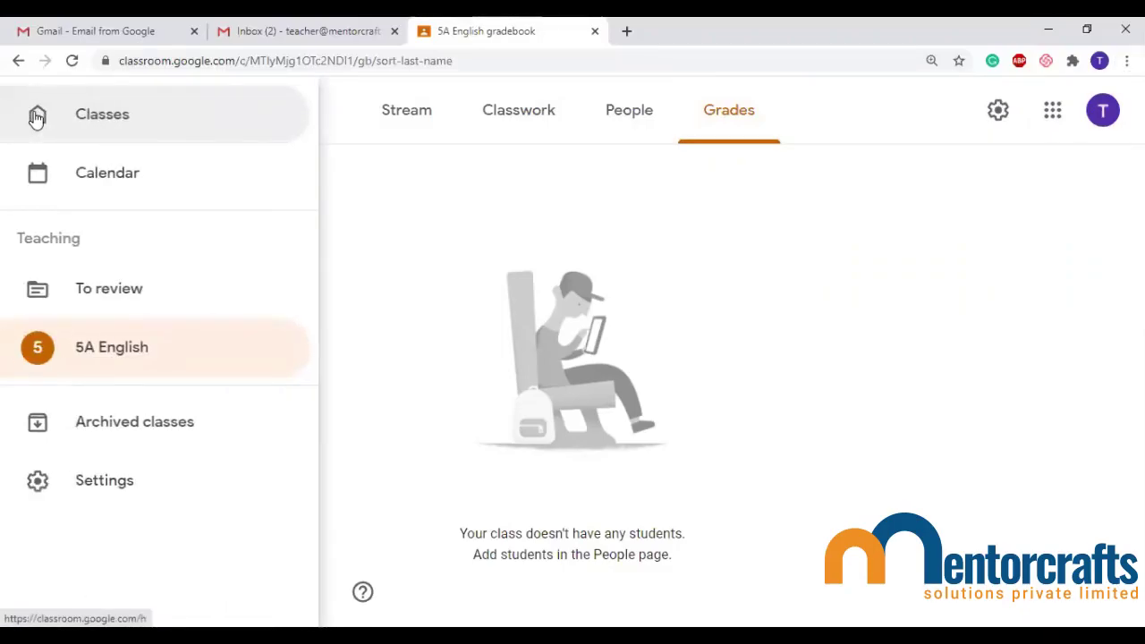
pyautogui.click(36, 116)
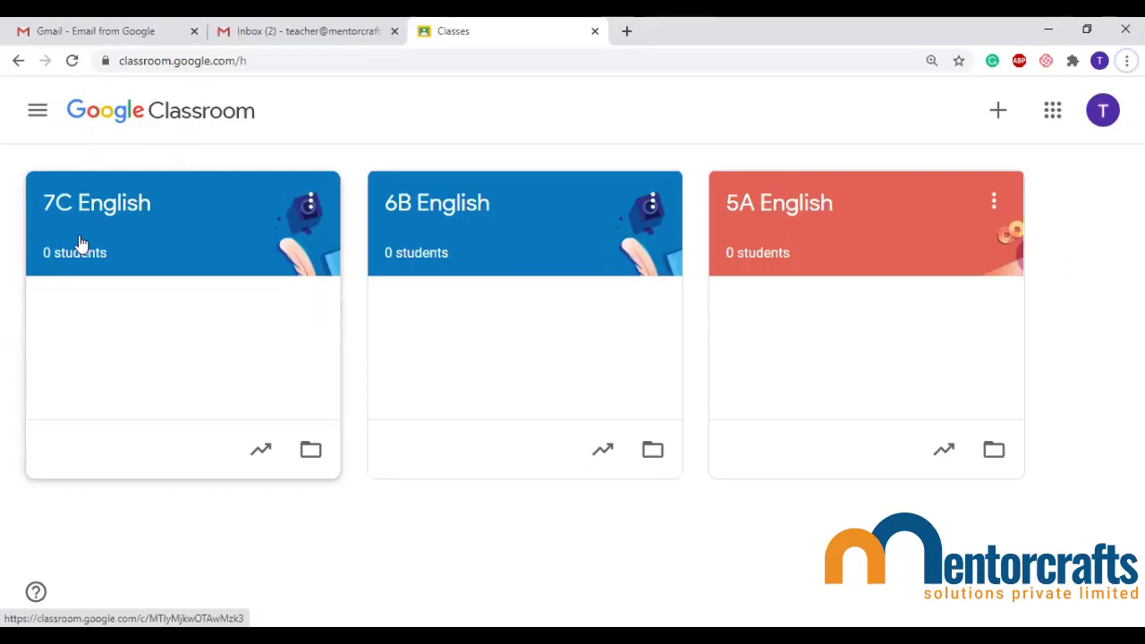
pyautogui.hotkey('ctrl', '0')
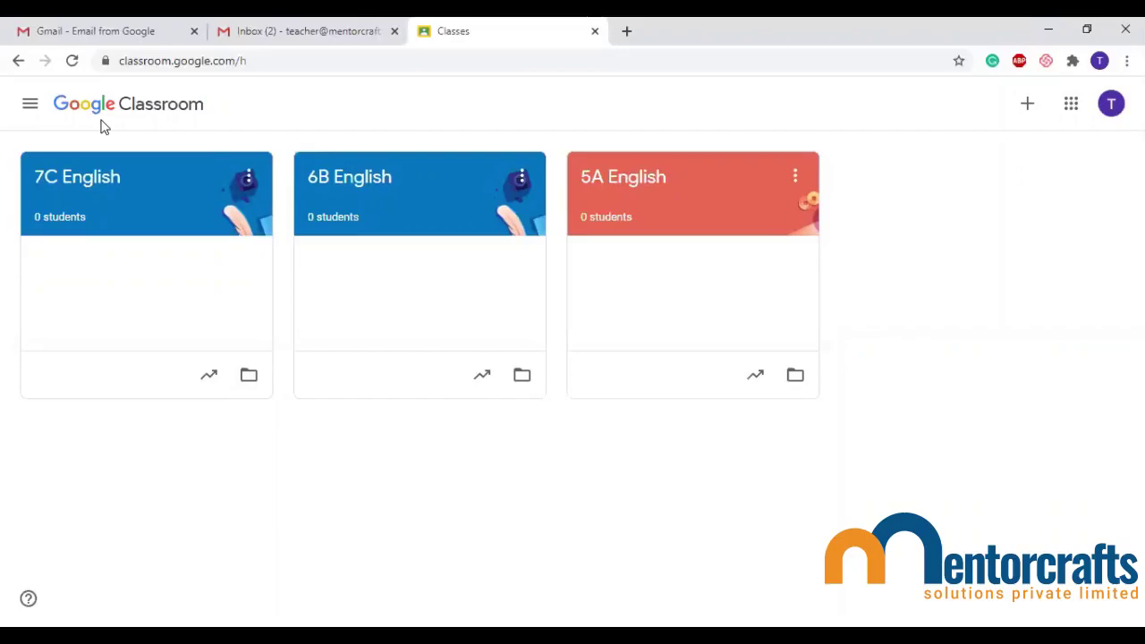